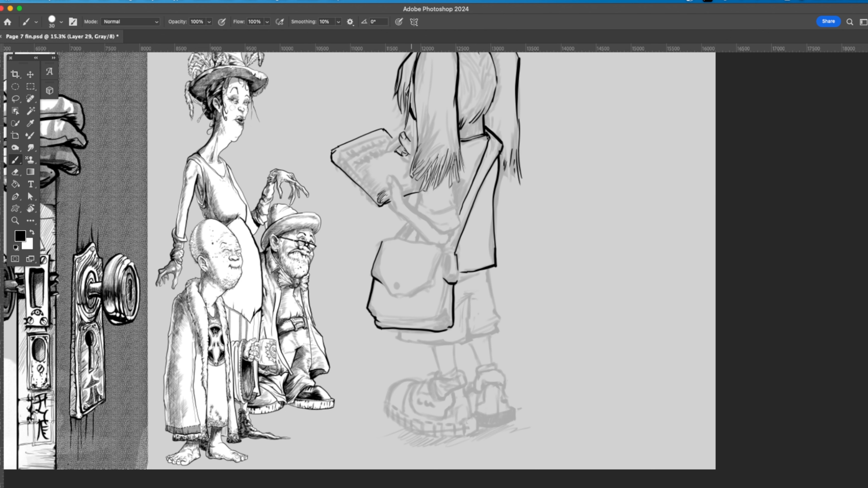
Step: Ink the girl's writing hand and the pencil it holds over the notebook
mouse_move(413, 159)
left_mouse_down()
mouse_move(404, 164)
mouse_move(410, 146)
mouse_move(386, 150)
left_mouse_up()
left_click_drag(415, 122, 406, 135)
left_click_drag(416, 103, 412, 164)
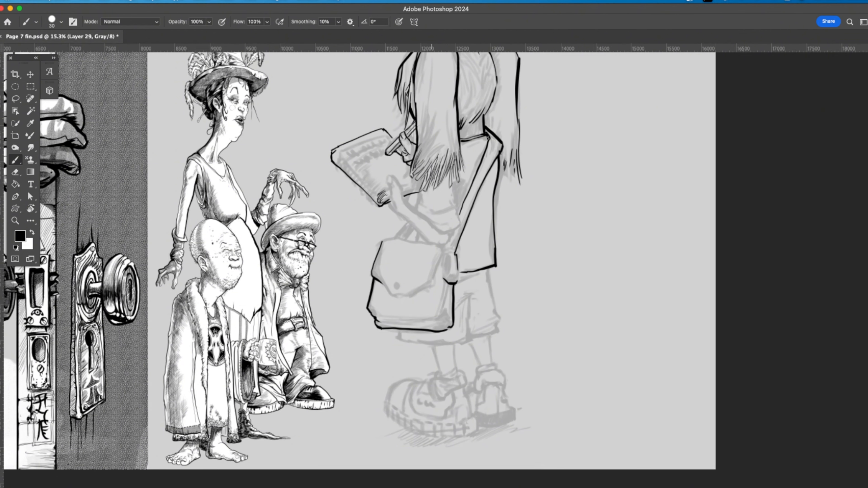
Step: Ink the near sleeve, the bent forearm and the hand gripping the notebook's lower edge
mouse_move(455, 182)
left_mouse_down()
mouse_move(461, 227)
mouse_move(426, 217)
mouse_move(451, 227)
mouse_move(435, 218)
left_mouse_up()
mouse_move(418, 213)
left_mouse_down()
mouse_move(426, 203)
mouse_move(420, 198)
mouse_move(456, 219)
left_mouse_up()
mouse_move(422, 205)
left_mouse_down()
mouse_move(431, 224)
mouse_move(406, 214)
mouse_move(397, 181)
mouse_move(389, 197)
mouse_move(425, 240)
mouse_move(439, 251)
mouse_move(456, 234)
left_mouse_up()
left_click_drag(431, 244, 442, 246)
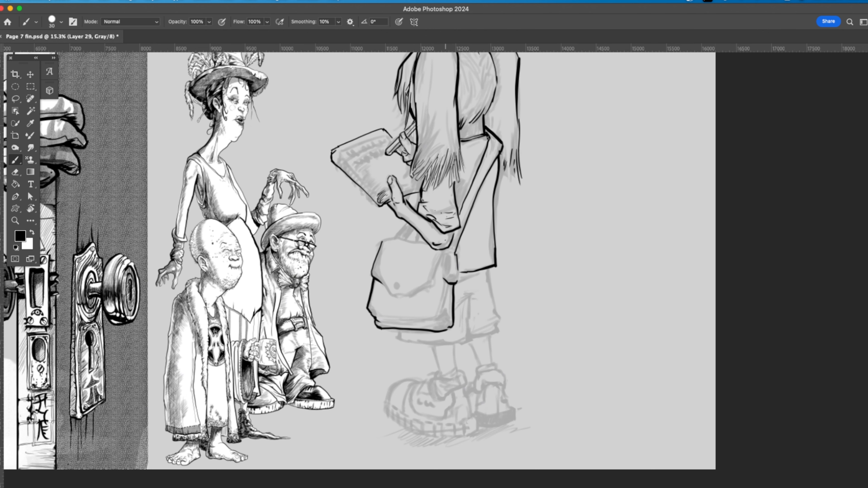
mouse_move(420, 198)
left_mouse_down()
mouse_move(393, 237)
mouse_move(431, 281)
mouse_move(395, 298)
mouse_move(380, 280)
mouse_move(393, 295)
mouse_move(430, 280)
mouse_move(440, 253)
left_mouse_up()
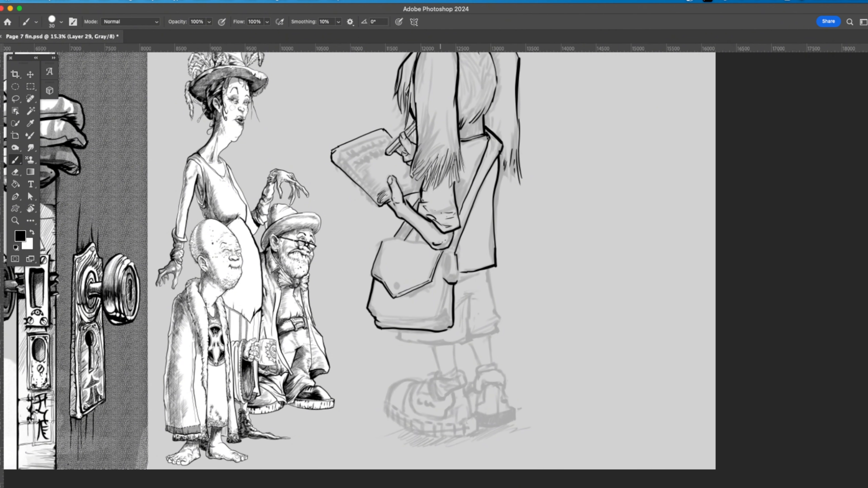
Step: Outline the shoulder bag's pointed flap and its top edge below the forearm
left_click_drag(385, 242, 376, 273)
left_click_drag(389, 239, 422, 243)
left_click_drag(410, 244, 402, 252)
Step: Outline the strap end beside the bag and add fold lines down the bag's side panel
key("super+space")
left_click_drag(460, 266, 492, 267)
left_click_drag(424, 297, 412, 383)
left_click_drag(425, 364, 416, 382)
left_click_drag(432, 340, 425, 383)
left_click_drag(431, 368, 432, 380)
mouse_move(442, 308)
left_mouse_down()
mouse_move(440, 392)
mouse_move(430, 409)
left_mouse_up()
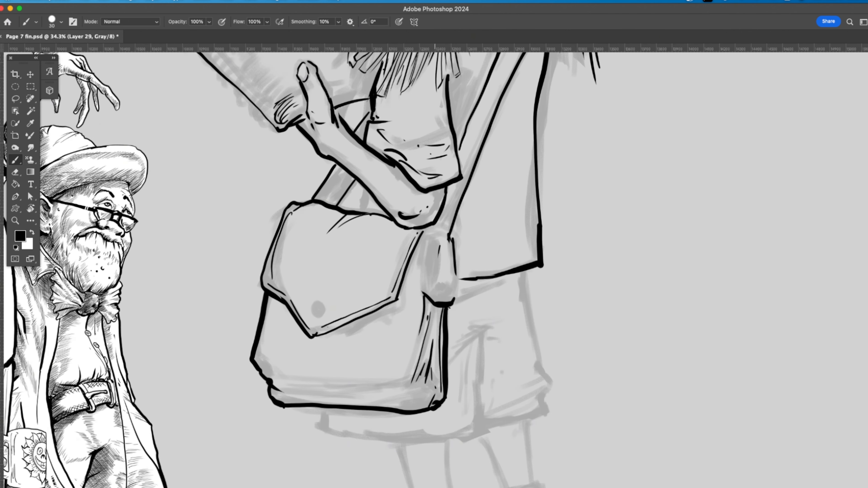
Step: Touch up the lines of the writing fingers and erase the pencil's upper edge and blunt tip
left_click_drag(348, 123, 343, 105)
scroll(434, 266, "up", 5)
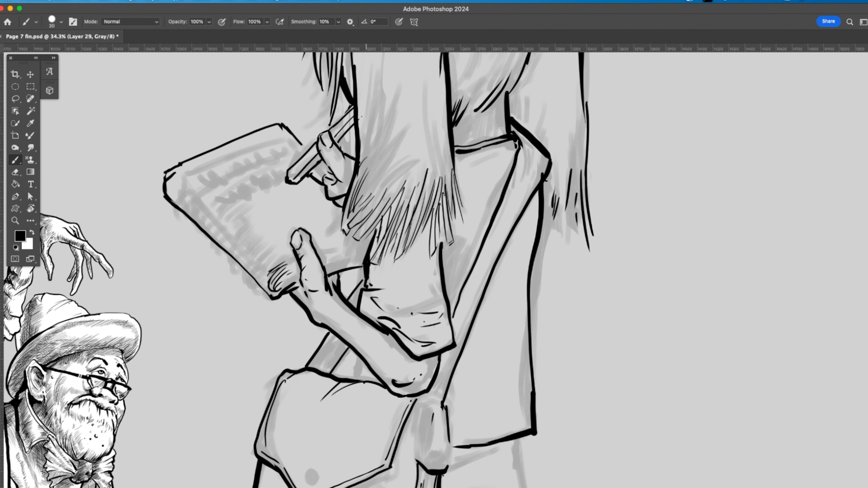
mouse_move(323, 185)
left_mouse_down()
mouse_move(336, 185)
mouse_move(312, 177)
left_mouse_up()
left_click_drag(320, 162, 298, 181)
key("e")
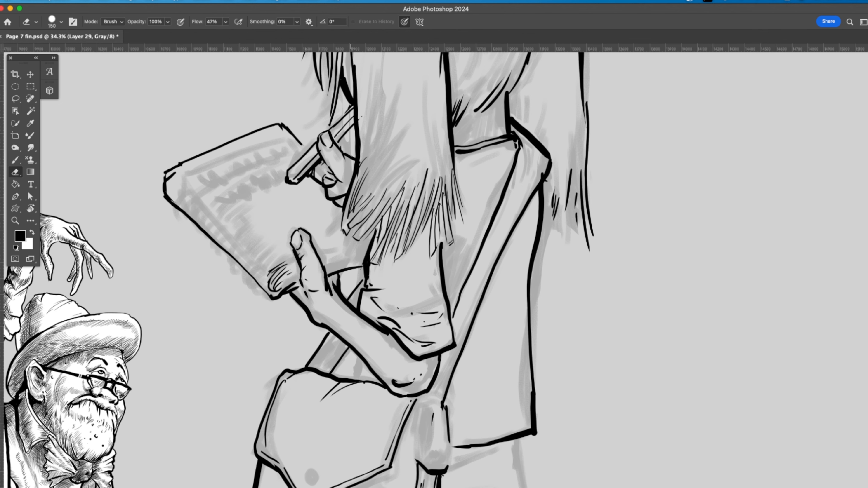
mouse_move(316, 143)
left_mouse_down()
mouse_move(287, 170)
mouse_move(310, 169)
left_mouse_up()
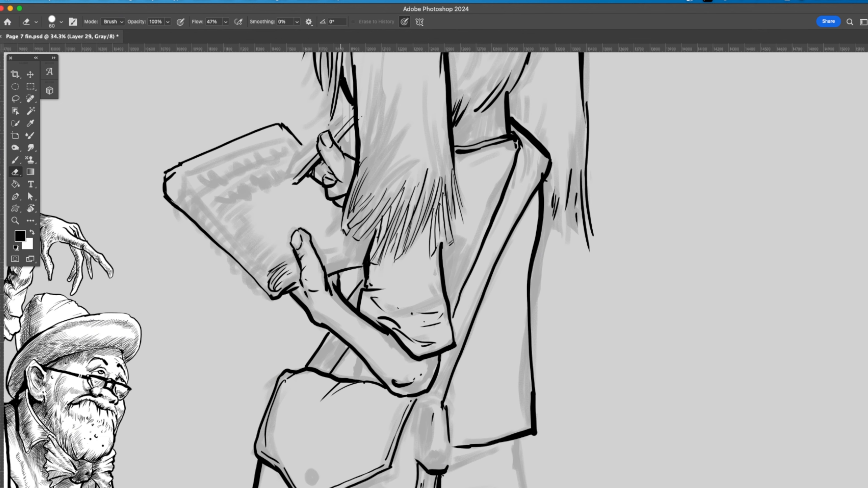
Step: Redraw the pencil with a pointed tip and refine the fingers gripping it
key("b")
key("e")
key("b")
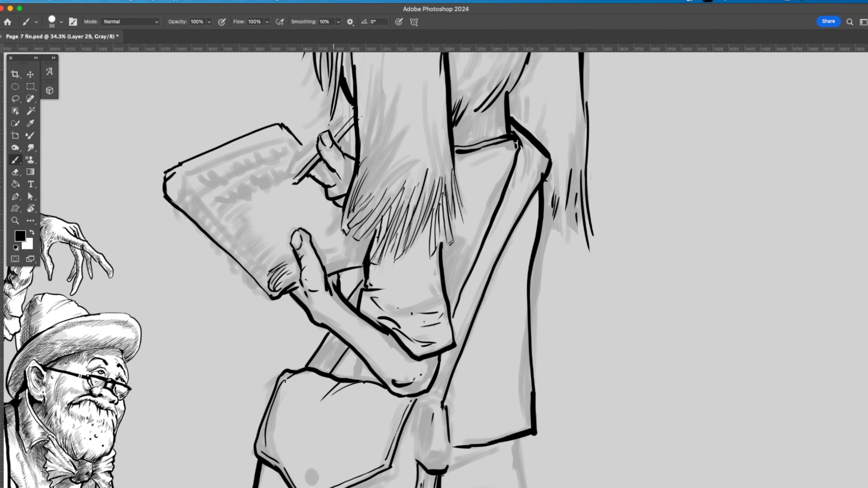
mouse_move(336, 173)
left_mouse_down()
mouse_move(333, 187)
mouse_move(324, 185)
left_mouse_up()
left_click_drag(316, 171, 327, 179)
left_click_drag(316, 148, 291, 175)
left_click_drag(353, 111, 330, 131)
mouse_move(316, 143)
left_mouse_down()
mouse_move(284, 187)
mouse_move(290, 182)
left_mouse_up()
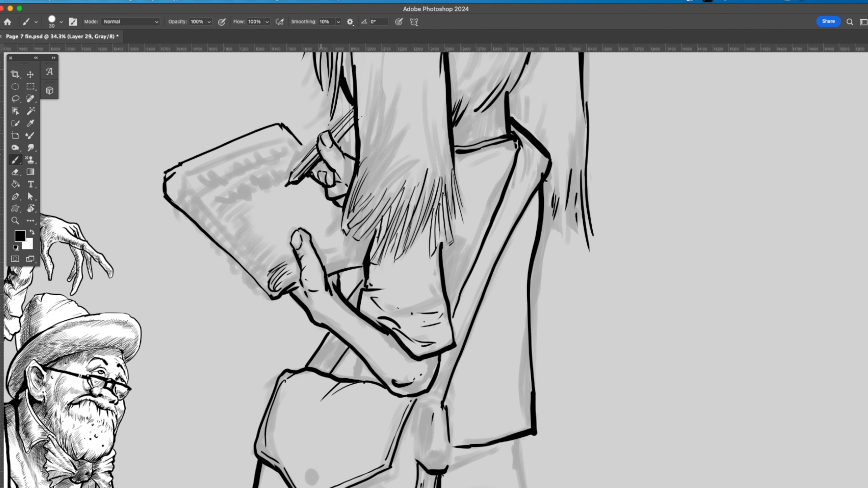
left_click_drag(344, 132, 335, 143)
Step: Darken the near pigtail's ragged lower ends with dense diagonal hair strokes
left_click_drag(472, 114, 464, 121)
left_click_drag(441, 130, 448, 231)
mouse_move(444, 197)
left_mouse_down()
mouse_move(443, 234)
mouse_move(440, 208)
left_mouse_up()
left_click_drag(441, 202, 435, 253)
left_click_drag(436, 191, 415, 244)
left_click_drag(429, 194, 408, 253)
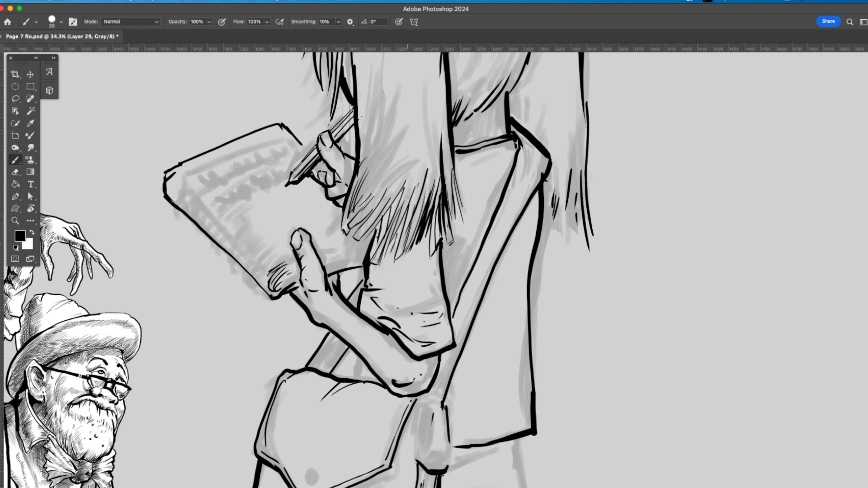
left_click_drag(416, 216, 398, 261)
left_click_drag(408, 232, 396, 263)
left_click_drag(408, 208, 390, 264)
left_click_drag(397, 229, 377, 265)
left_click_drag(407, 202, 383, 253)
mouse_move(400, 199)
left_mouse_down()
mouse_move(371, 263)
mouse_move(376, 232)
left_mouse_up()
left_click_drag(402, 183, 364, 239)
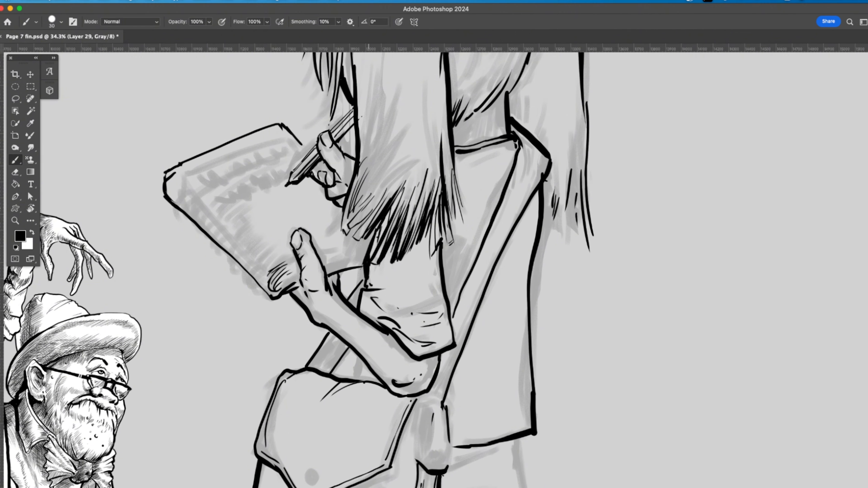
Step: Add longer hair strands along both sides of the near pigtail above its ragged ends
left_click_drag(376, 205, 354, 230)
left_click_drag(376, 187, 354, 235)
left_click_drag(390, 119, 356, 205)
left_click_drag(375, 135, 355, 198)
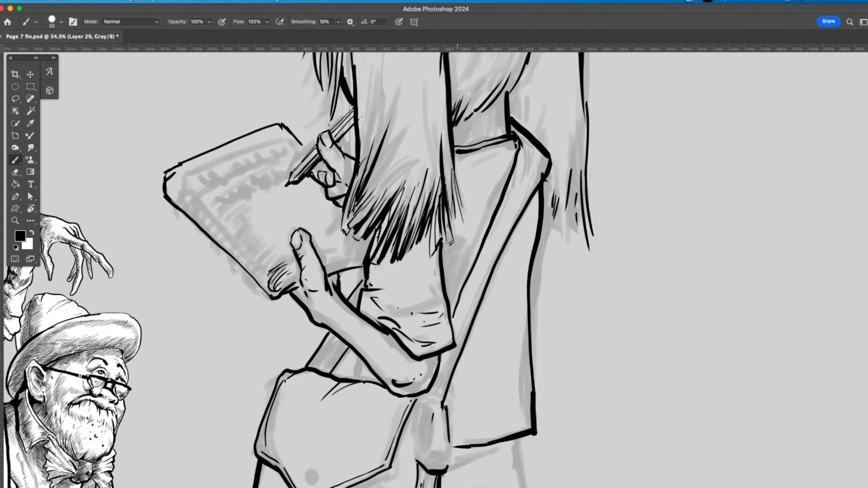
left_click_drag(458, 167, 449, 201)
left_click_drag(457, 179, 445, 216)
left_click_drag(438, 131, 431, 169)
Step: Darken the neck line beside the collar and fill the far pigtail with long vertical hair strands
left_click_drag(517, 86, 517, 120)
mouse_move(513, 99)
left_mouse_down()
mouse_move(515, 118)
mouse_move(540, 143)
left_mouse_up()
left_click_drag(551, 129, 544, 223)
left_click_drag(561, 169, 558, 228)
left_click_drag(566, 209, 573, 235)
left_click_drag(575, 210, 582, 237)
left_click_drag(577, 179, 580, 211)
mouse_move(574, 115)
left_mouse_down()
mouse_move(586, 206)
mouse_move(574, 180)
left_mouse_up()
left_click_drag(556, 146, 558, 195)
left_click_drag(558, 86, 565, 161)
left_click_drag(438, 203, 428, 262)
Step: Ink the buckle and the hanging strap tab at the shoulder bag's upper side
mouse_move(448, 393)
left_mouse_down()
mouse_move(431, 165)
mouse_move(432, 237)
left_mouse_up()
mouse_move(414, 239)
left_mouse_down()
mouse_move(412, 199)
mouse_move(431, 236)
mouse_move(410, 235)
left_mouse_up()
left_click_drag(405, 201, 402, 233)
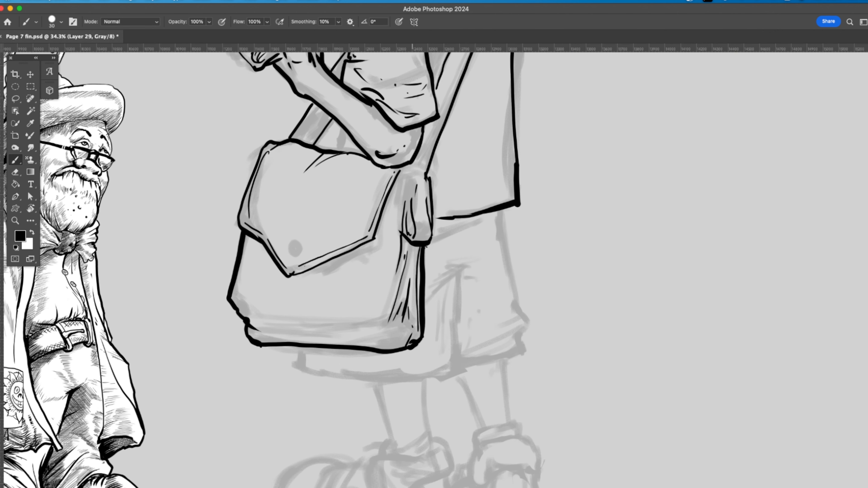
mouse_move(405, 189)
left_mouse_down()
mouse_move(410, 210)
mouse_move(426, 197)
left_mouse_up()
left_click_drag(426, 198, 431, 214)
Step: Reduce the brush size to 10, detail the buckle and hatch the bag flap's corner under the elbow
key("e")
key("b")
key("bracketleft")
key("bracketleft")
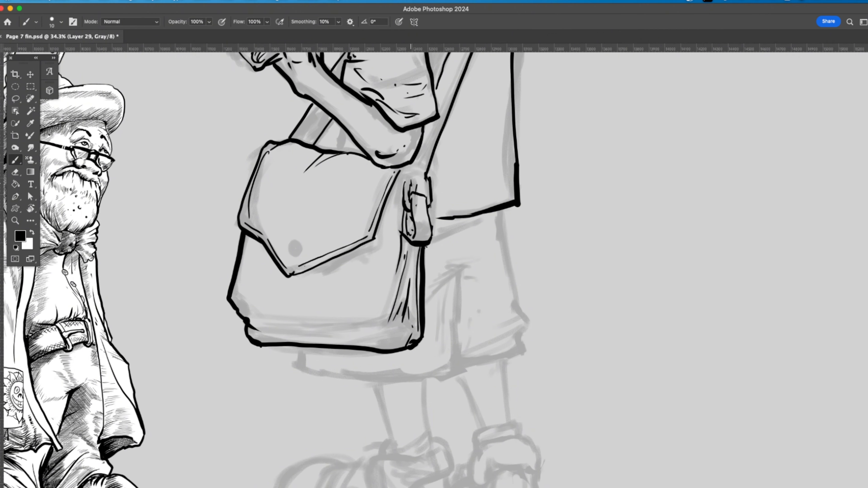
mouse_move(412, 188)
left_mouse_down()
mouse_move(426, 190)
mouse_move(404, 190)
mouse_move(425, 150)
mouse_move(409, 179)
mouse_move(385, 166)
mouse_move(380, 186)
left_mouse_up()
mouse_move(386, 169)
left_mouse_down()
mouse_move(370, 182)
mouse_move(372, 174)
left_mouse_up()
left_click_drag(374, 163, 357, 184)
left_click_drag(405, 168, 396, 192)
Step: Hatch the shoulder bag's lower side corner and bottom edge, and ink the punched strap end above the buckle
left_click_drag(394, 284, 381, 318)
left_click_drag(386, 319, 314, 324)
left_click_drag(262, 331, 356, 337)
left_click_drag(399, 333, 356, 336)
left_click_drag(409, 309, 416, 333)
left_click_drag(429, 124, 418, 153)
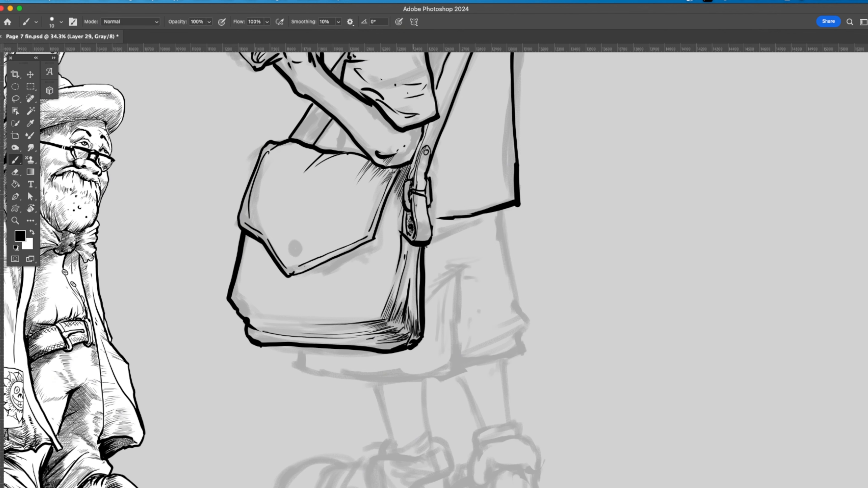
Step: Shade the shoulder strap with fine lines from the shoulder down to the buckle
key("e")
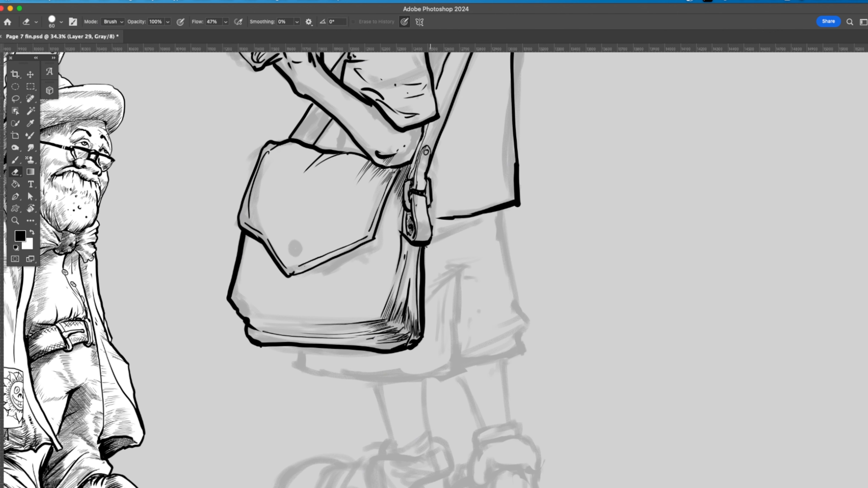
scroll(438, 267, "up", 6)
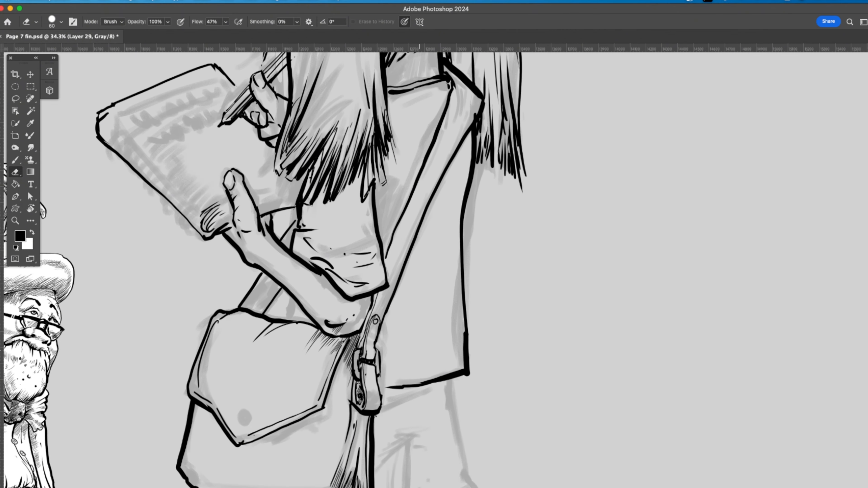
key("b")
mouse_move(377, 293)
left_mouse_down()
mouse_move(447, 112)
mouse_move(456, 129)
left_mouse_up()
left_click_drag(466, 118, 462, 142)
mouse_move(471, 124)
left_mouse_down()
mouse_move(456, 158)
mouse_move(467, 140)
left_mouse_up()
left_click_drag(458, 152, 371, 348)
left_click_drag(374, 330, 361, 349)
Step: Draw fine page lines along the notebook's lower edge on both sides of the holding thumb
left_click_drag(207, 253, 224, 230)
left_click_drag(212, 235, 292, 216)
mouse_move(257, 226)
left_mouse_down()
mouse_move(290, 219)
mouse_move(247, 231)
mouse_move(273, 217)
left_mouse_up()
mouse_move(224, 245)
left_mouse_down()
mouse_move(205, 253)
mouse_move(220, 234)
mouse_move(265, 233)
mouse_move(224, 248)
left_mouse_up()
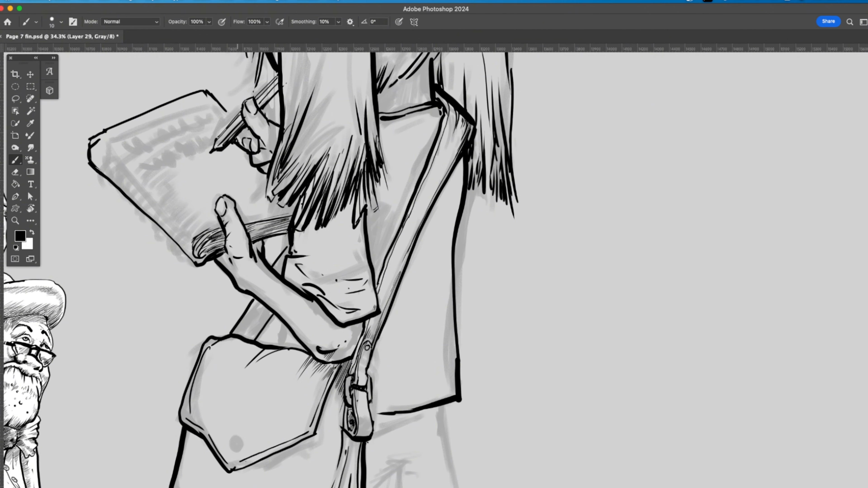
Step: Thicken the notebook's long outer cover edge and its far corner
mouse_move(90, 156)
left_mouse_down()
mouse_move(193, 251)
mouse_move(91, 158)
left_mouse_up()
left_click_drag(117, 185, 199, 264)
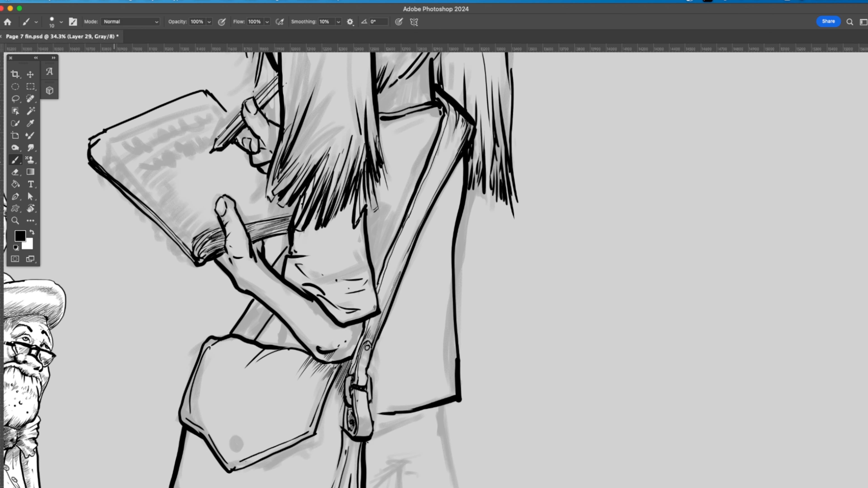
left_click_drag(90, 150, 84, 166)
Step: Hatch a band of short curved strokes along the notebook page's outer edge
mouse_move(101, 135)
left_mouse_down()
mouse_move(95, 144)
mouse_move(108, 157)
mouse_move(126, 154)
left_mouse_up()
mouse_move(120, 168)
left_mouse_down()
mouse_move(129, 156)
mouse_move(150, 156)
left_mouse_up()
left_click_drag(133, 180, 145, 173)
mouse_move(141, 187)
left_mouse_down()
mouse_move(149, 177)
mouse_move(153, 185)
left_mouse_up()
left_click_drag(155, 209, 170, 191)
left_click_drag(196, 229, 187, 244)
left_click_drag(199, 231, 192, 244)
left_click_drag(188, 226, 180, 235)
left_click_drag(179, 215, 170, 220)
mouse_move(177, 207)
left_mouse_down()
mouse_move(167, 219)
mouse_move(175, 199)
mouse_move(123, 160)
left_mouse_up()
left_click_drag(112, 168, 115, 156)
left_click_drag(101, 163, 104, 145)
left_click_drag(94, 158, 100, 143)
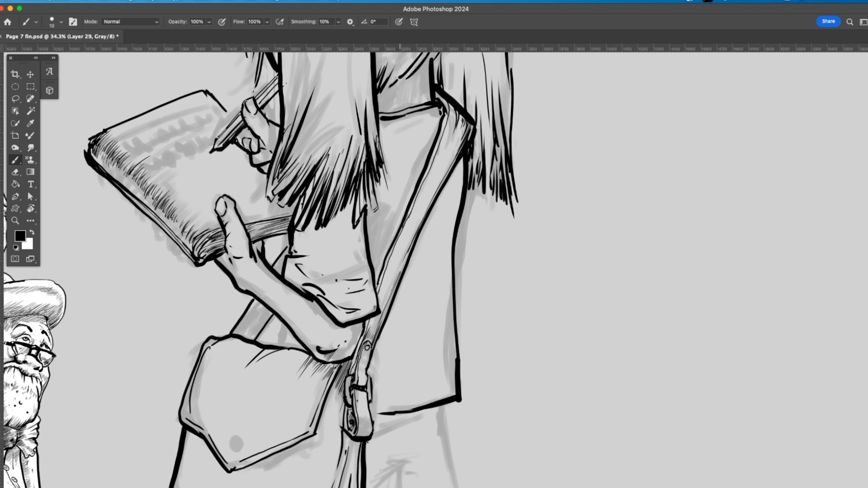
Step: Enlarge the brush to 20 and ink the shorts' outline, centre crease and hem below the bag
left_click_drag(363, 324, 355, 350)
left_click_drag(393, 383, 385, 158)
key("]")
key("]")
mouse_move(434, 180)
left_mouse_down()
mouse_move(461, 323)
mouse_move(396, 337)
left_mouse_up()
mouse_move(459, 324)
left_mouse_down()
mouse_move(380, 342)
mouse_move(388, 338)
mouse_move(235, 340)
left_mouse_up()
mouse_move(370, 260)
left_mouse_down()
mouse_move(395, 243)
mouse_move(426, 255)
left_mouse_up()
mouse_move(390, 323)
left_mouse_down()
mouse_move(392, 330)
mouse_move(429, 317)
left_mouse_up()
Step: Ink both lower legs from the shorts' hem down to the socks
mouse_move(404, 333)
left_mouse_down()
mouse_move(390, 337)
mouse_move(416, 395)
left_mouse_up()
left_click_drag(441, 333, 441, 394)
key("super+z")
left_click_drag(357, 349, 355, 408)
left_click_drag(310, 357, 325, 419)
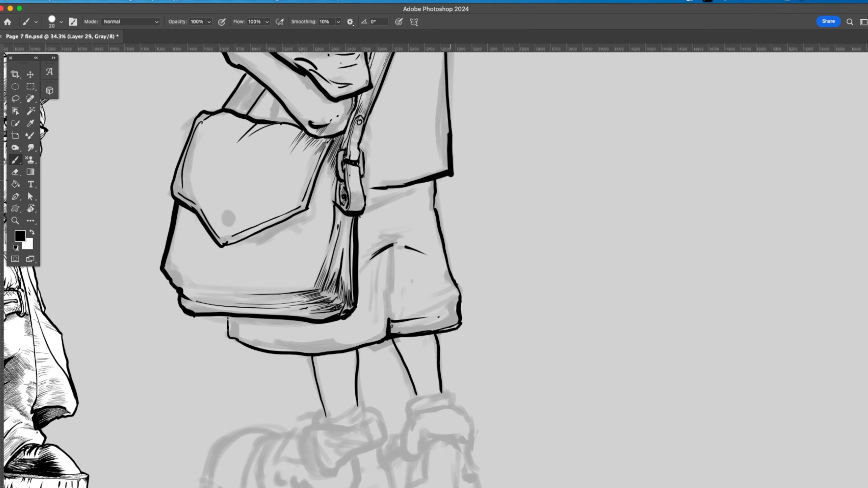
Step: Ink the near foot's sock, the folded cuff and the shoe's heel panel lines
scroll(434, 240, "down", 10)
left_click_drag(427, 168, 388, 187)
mouse_move(430, 170)
left_mouse_down()
mouse_move(433, 179)
mouse_move(416, 188)
left_mouse_up()
mouse_move(431, 178)
left_mouse_down()
mouse_move(402, 192)
mouse_move(376, 222)
mouse_move(404, 235)
mouse_move(444, 210)
mouse_move(432, 175)
left_mouse_up()
mouse_move(444, 211)
left_mouse_down()
mouse_move(463, 278)
mouse_move(448, 239)
left_mouse_up()
left_click_drag(450, 243, 457, 267)
mouse_move(424, 220)
left_mouse_down()
mouse_move(429, 246)
mouse_move(411, 286)
left_mouse_up()
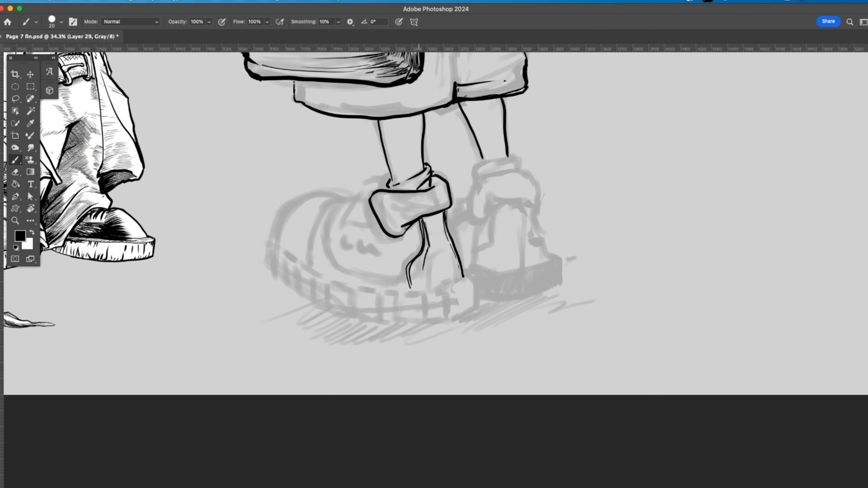
Step: Ink the near shoe's lower heel edge, tongue, laces, side panel and toe-cap seam
left_click_drag(464, 278, 431, 291)
mouse_move(365, 190)
left_mouse_down()
mouse_move(352, 209)
mouse_move(378, 225)
mouse_move(374, 188)
mouse_move(349, 226)
mouse_move(339, 226)
mouse_move(345, 240)
left_mouse_up()
mouse_move(353, 228)
left_mouse_down()
mouse_move(352, 240)
mouse_move(365, 245)
left_mouse_up()
mouse_move(370, 230)
left_mouse_down()
mouse_move(378, 251)
mouse_move(347, 249)
mouse_move(380, 255)
left_mouse_up()
left_click_drag(419, 226, 407, 230)
left_click_drag(418, 230, 408, 246)
mouse_move(391, 248)
left_mouse_down()
mouse_move(402, 256)
mouse_move(393, 254)
mouse_move(407, 291)
left_mouse_up()
left_click(399, 266)
left_click(401, 270)
mouse_move(389, 286)
left_mouse_down()
mouse_move(340, 271)
mouse_move(326, 245)
mouse_move(345, 202)
mouse_move(326, 255)
mouse_move(337, 270)
left_mouse_up()
mouse_move(340, 198)
left_mouse_down()
mouse_move(311, 238)
mouse_move(309, 270)
left_mouse_up()
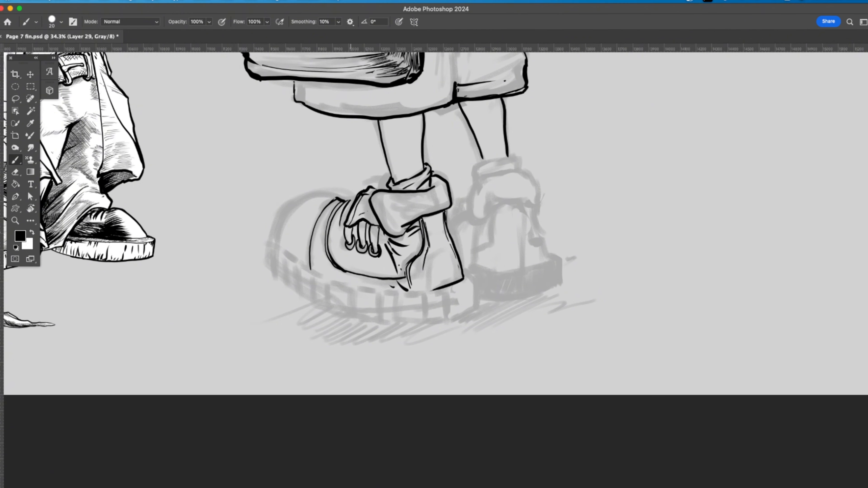
Step: Outline the near shoe's rounded toe cap and start its sole with the tread marks
mouse_move(339, 198)
left_mouse_down()
mouse_move(301, 195)
mouse_move(274, 254)
left_mouse_up()
left_click_drag(355, 203, 344, 200)
left_click_drag(407, 292, 314, 271)
left_click_drag(275, 238, 282, 262)
mouse_move(281, 239)
left_mouse_down()
mouse_move(287, 264)
mouse_move(313, 275)
left_mouse_up()
left_click_drag(431, 275, 437, 289)
left_click_drag(444, 279, 462, 279)
Step: Ink the far foot's sock and the top of its folded cuff
mouse_move(482, 161)
left_mouse_down()
mouse_move(494, 163)
mouse_move(478, 171)
mouse_move(511, 168)
left_mouse_up()
mouse_move(480, 171)
left_mouse_down()
mouse_move(481, 186)
mouse_move(495, 177)
left_mouse_up()
left_click_drag(504, 181, 531, 171)
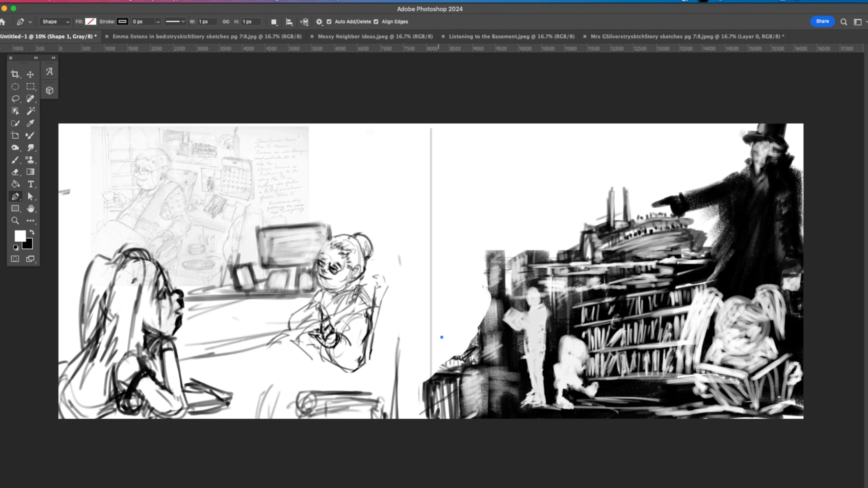
Step: Continue the sky outline along the page's upper edge, past the top-hatted figure and down his pointing arm to the ship's stern
left_click(607, 130)
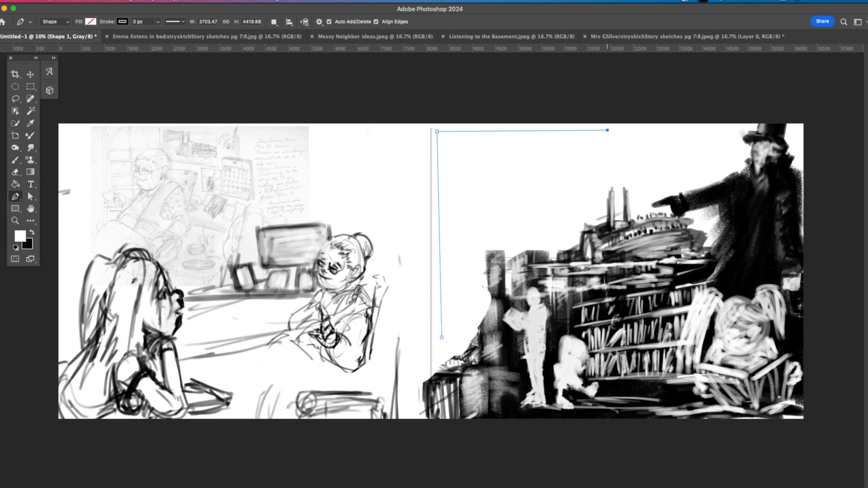
left_click(721, 129)
left_click(723, 164)
left_click(648, 199)
left_click(613, 212)
left_click(573, 229)
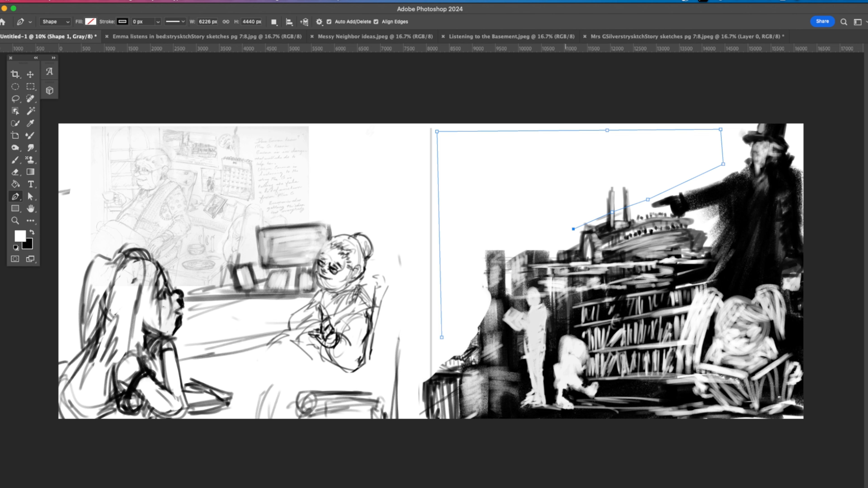
Step: Trace the outline down past the ship and along the building and hillside edges, closing it at its starting point
left_click(565, 244)
left_click(525, 249)
left_click(510, 259)
left_click(505, 290)
left_click(491, 310)
left_click(452, 357)
left_click(443, 365)
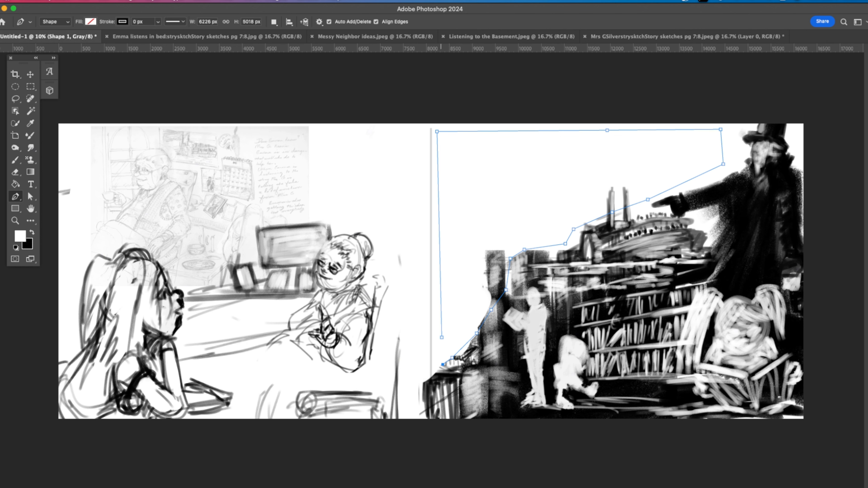
left_click(442, 338)
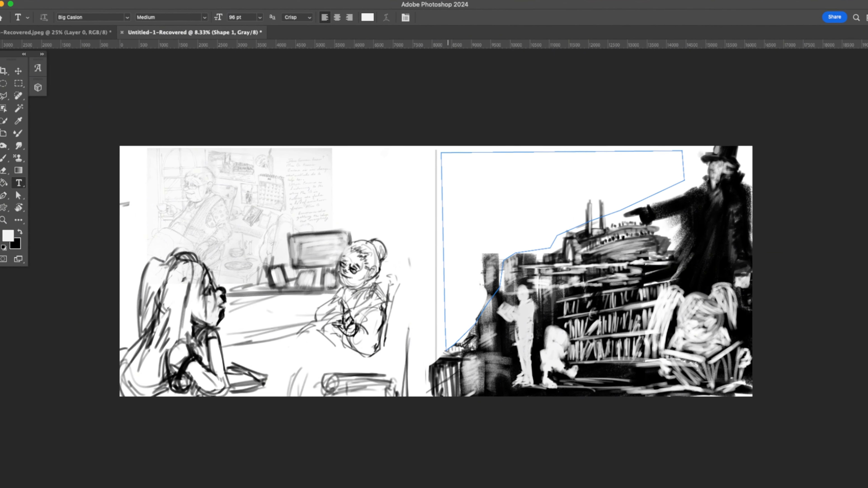
Step: Fill the sky outline with Lorem ipsum placeholder text at 24 pt in a near-black colour with 2% brightness
left_click(443, 175)
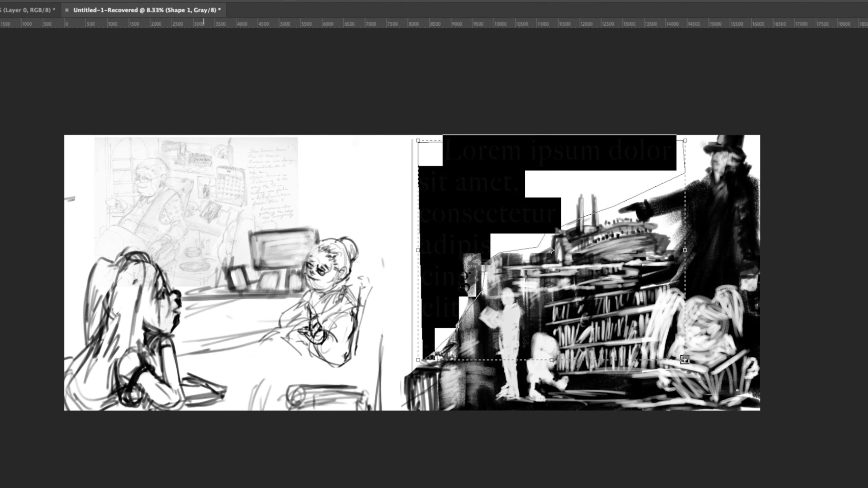
left_click(228, 1)
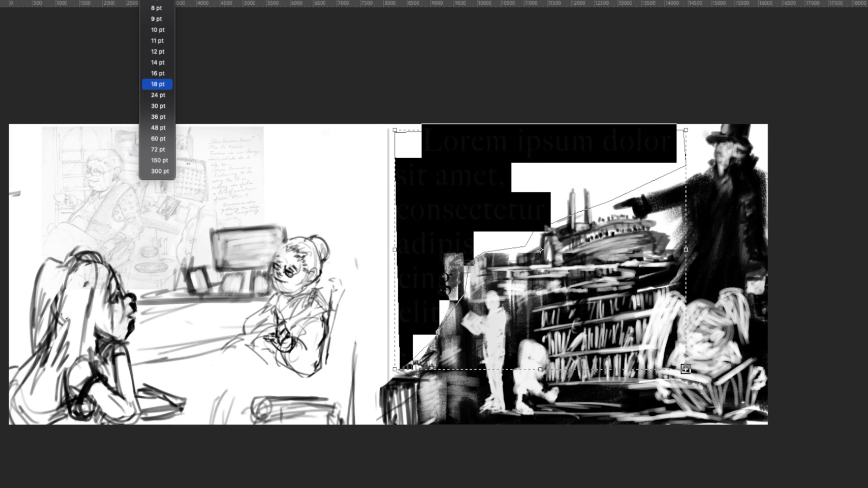
left_click(168, 88)
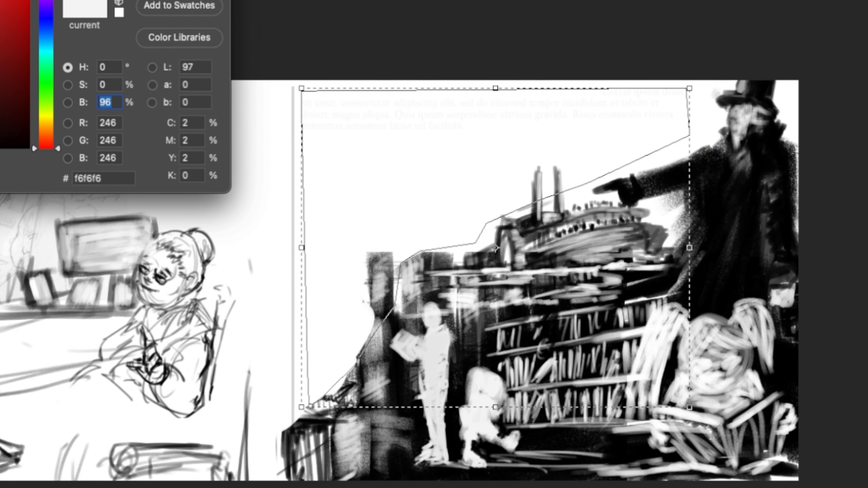
type("2")
key("Return")
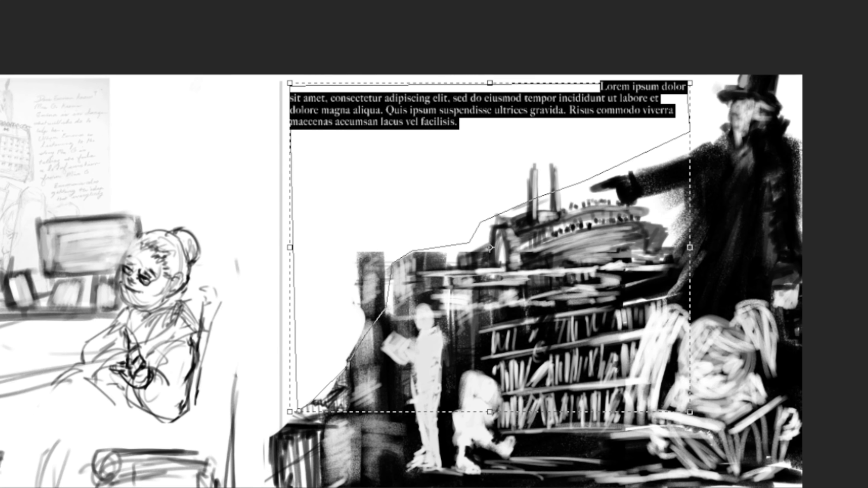
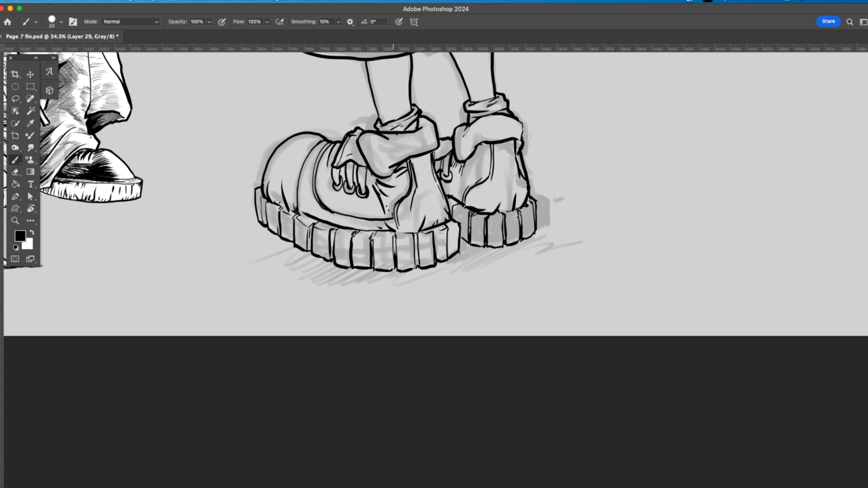
Step: Add short fold strokes to the boots' folded cuffs and reinforce the near leg's outline and the boot's edge above the sole
left_click_drag(386, 133, 392, 138)
key("e")
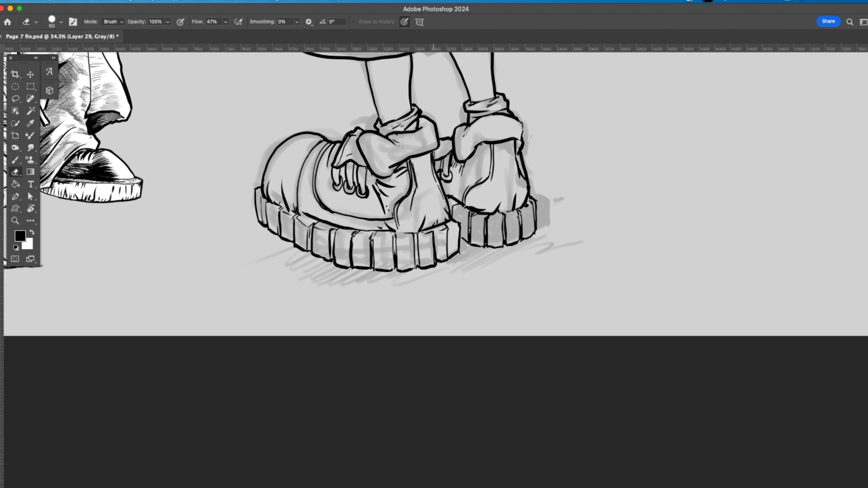
key("b")
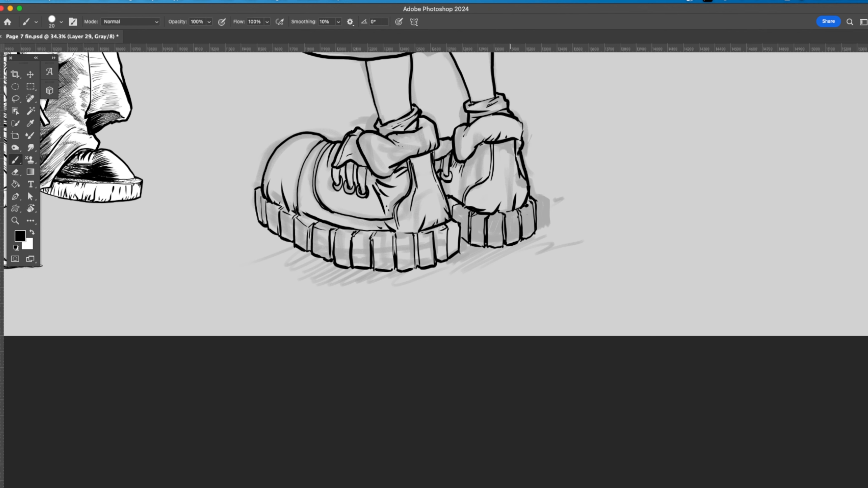
left_click_drag(511, 138, 515, 133)
left_click_drag(520, 118, 523, 137)
left_click_drag(366, 62, 376, 109)
mouse_move(295, 215)
left_mouse_down()
mouse_move(276, 204)
mouse_move(315, 220)
left_mouse_up()
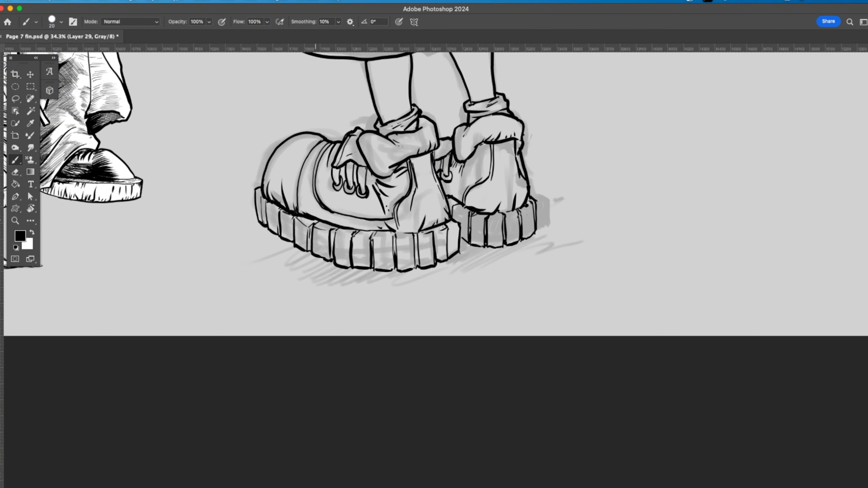
left_click_drag(420, 232, 368, 234)
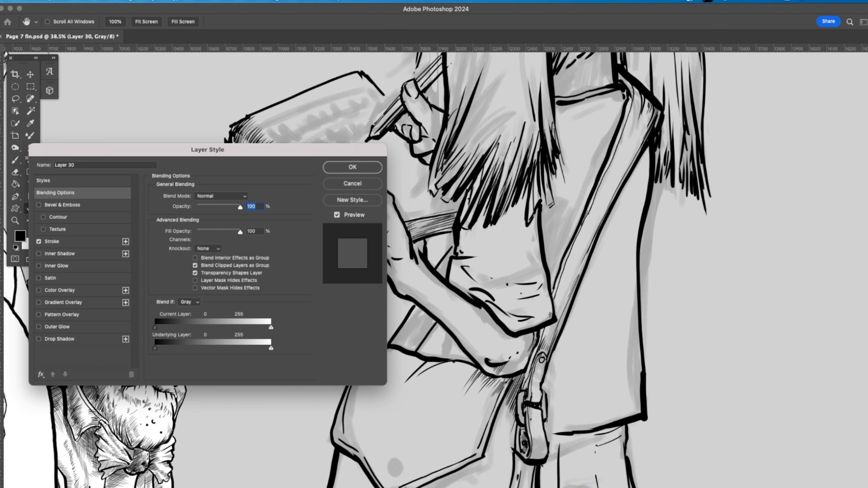
left_click(52, 241)
left_click(175, 265)
left_click(161, 72)
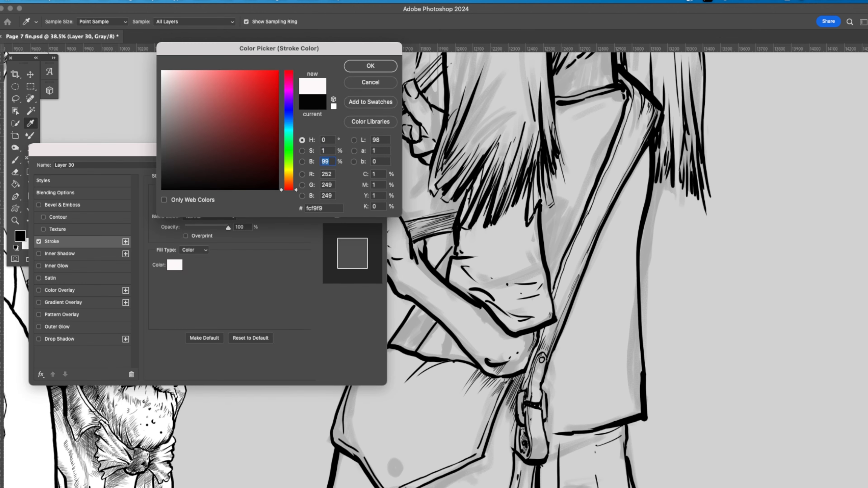
left_click(370, 66)
left_click(352, 167)
left_click_drag(316, 206, 309, 221)
key("super+z")
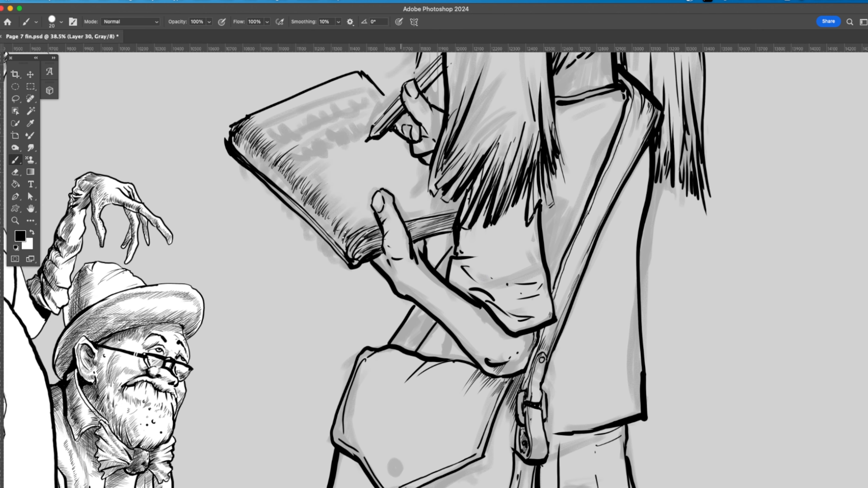
Step: Set the outside stroke effect on Layer 30 to black
left_click(52, 241)
left_click(175, 265)
left_click(162, 189)
left_click(370, 66)
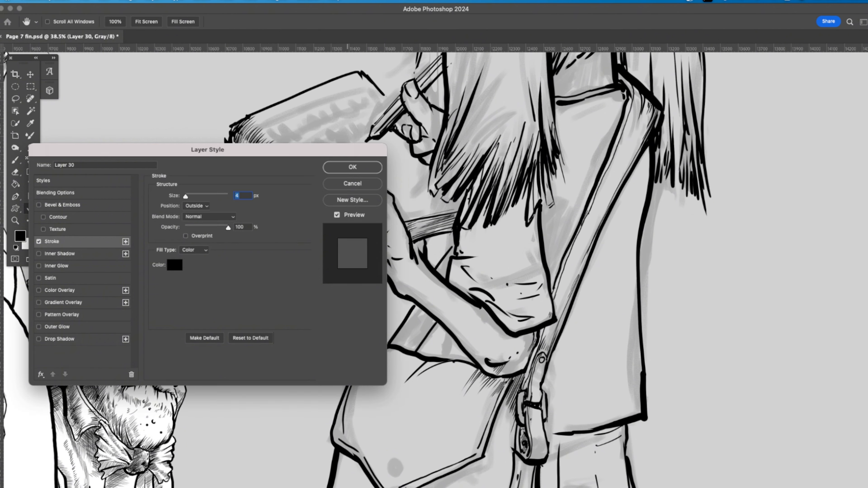
key("Return")
Step: Draw white spiral-binding rings along the notebook's whole spine edge
key("x")
mouse_move(344, 233)
left_mouse_down()
mouse_move(338, 255)
mouse_move(327, 218)
mouse_move(320, 239)
left_mouse_up()
mouse_move(318, 206)
left_mouse_down()
mouse_move(309, 229)
mouse_move(296, 215)
left_mouse_up()
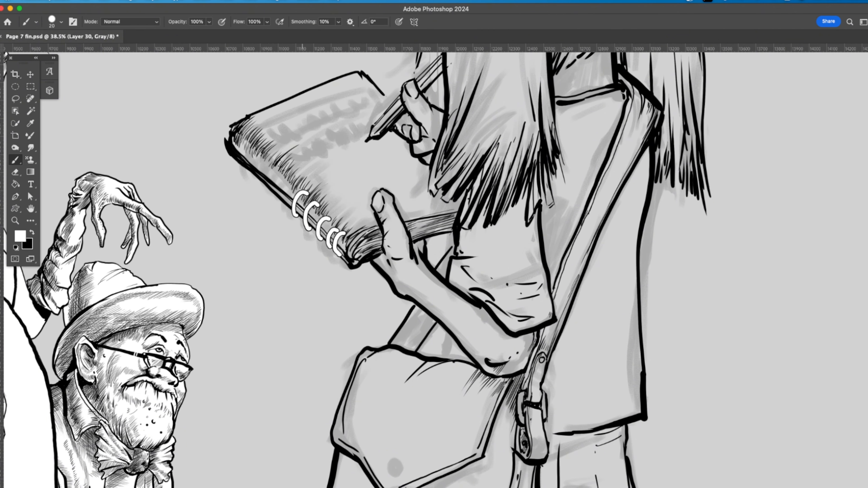
left_click_drag(299, 185, 284, 207)
mouse_move(283, 173)
left_mouse_down()
mouse_move(272, 198)
mouse_move(260, 185)
left_mouse_up()
mouse_move(263, 152)
left_mouse_down()
mouse_move(250, 175)
mouse_move(239, 168)
left_mouse_up()
left_click_drag(241, 139, 227, 160)
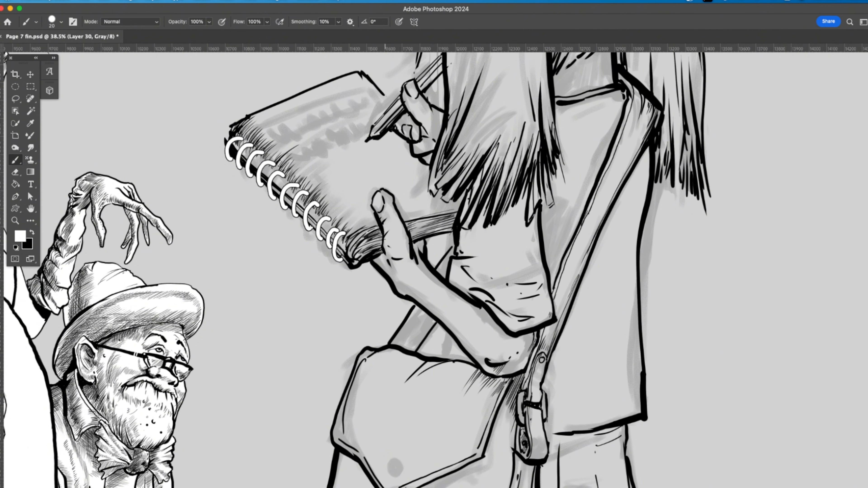
Step: On Layer 29, use a smaller black brush to hatch the writing hand and the supporting wrist, and add a short mark on the notebook page
left_click(151, 1)
mouse_move(205, 195)
left_click(289, 264)
key("x")
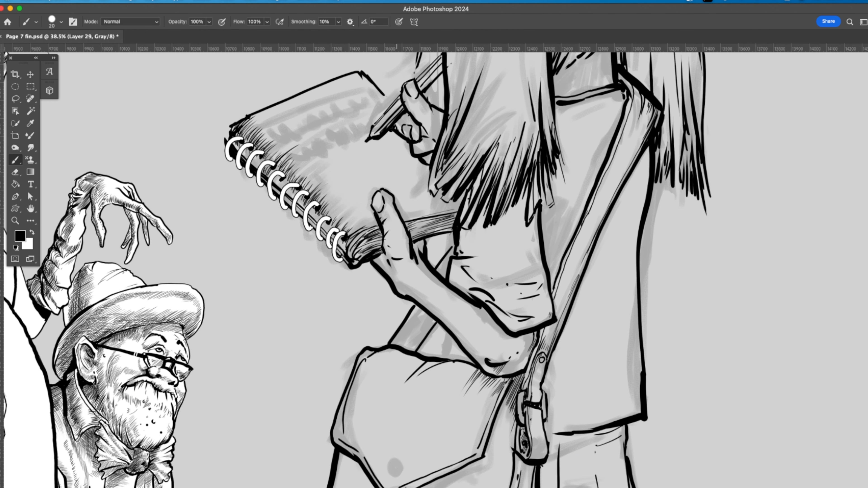
key("bracketleft")
key("bracketleft")
left_click_drag(414, 143, 433, 151)
left_click_drag(432, 113, 441, 135)
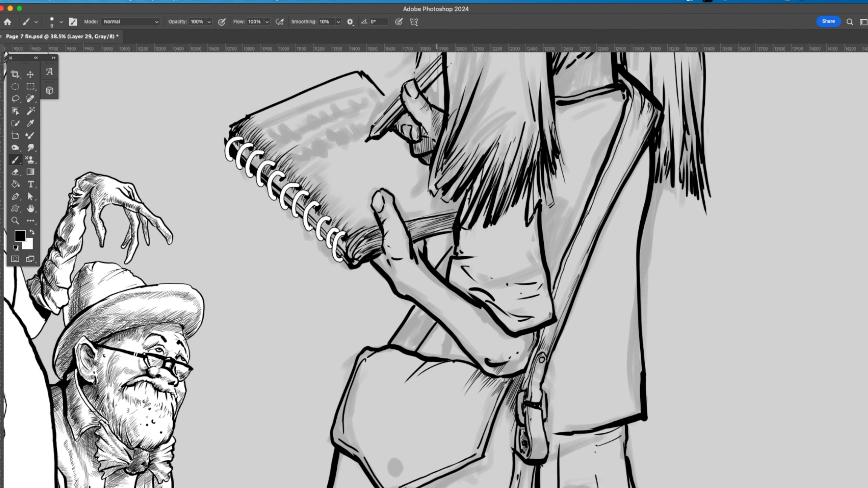
left_click_drag(379, 256, 406, 295)
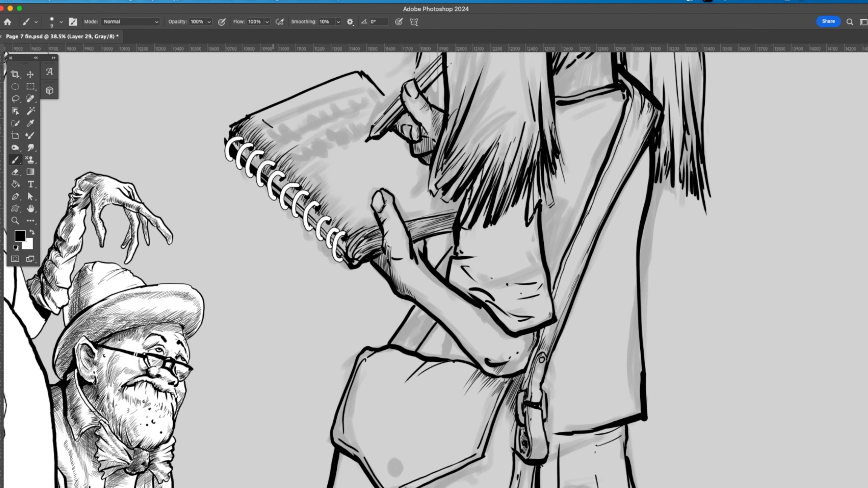
left_click_drag(273, 128, 269, 119)
Step: Hatch the edge of the girl's sleeve just below the pigtail's tips
left_click_drag(468, 251, 338, 214)
left_click_drag(326, 218, 348, 200)
mouse_move(327, 205)
left_mouse_down()
mouse_move(352, 196)
mouse_move(351, 186)
left_mouse_up()
mouse_move(345, 188)
left_mouse_down()
mouse_move(354, 176)
mouse_move(337, 174)
left_mouse_up()
left_click_drag(330, 180, 338, 155)
Step: Ink the round button on the bag's flap and hatch along the flap's lower edges
left_click_drag(387, 345, 412, 167)
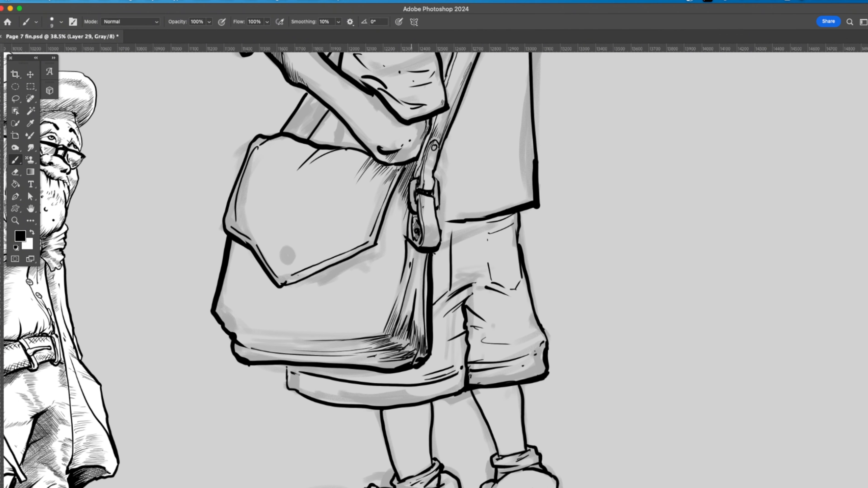
mouse_move(285, 250)
left_mouse_down()
mouse_move(286, 263)
mouse_move(320, 259)
left_mouse_up()
left_click_drag(353, 247, 365, 239)
left_click_drag(315, 261, 334, 233)
mouse_move(328, 257)
left_mouse_down()
mouse_move(339, 237)
mouse_move(301, 279)
left_mouse_up()
Step: Cross-hatch the bag's narrow side panel below the buckle and shade the adjoining front edge
left_click_drag(393, 300, 364, 330)
mouse_move(401, 285)
left_mouse_down()
mouse_move(384, 305)
mouse_move(381, 291)
left_mouse_up()
left_click_drag(414, 243, 414, 271)
left_click_drag(412, 250, 419, 284)
left_click_drag(416, 253, 426, 294)
left_click_drag(421, 256, 427, 303)
mouse_move(424, 275)
left_mouse_down()
mouse_move(427, 319)
mouse_move(412, 332)
mouse_move(413, 324)
left_mouse_up()
left_click_drag(423, 298, 406, 315)
mouse_move(423, 279)
left_mouse_down()
mouse_move(407, 305)
mouse_move(408, 293)
left_mouse_up()
mouse_move(424, 263)
left_mouse_down()
mouse_move(410, 283)
mouse_move(413, 270)
left_mouse_up()
mouse_move(424, 254)
left_mouse_down()
mouse_move(408, 264)
mouse_move(423, 270)
left_mouse_up()
left_click_drag(413, 262, 421, 295)
left_click_drag(413, 282, 423, 319)
left_click_drag(415, 308, 424, 342)
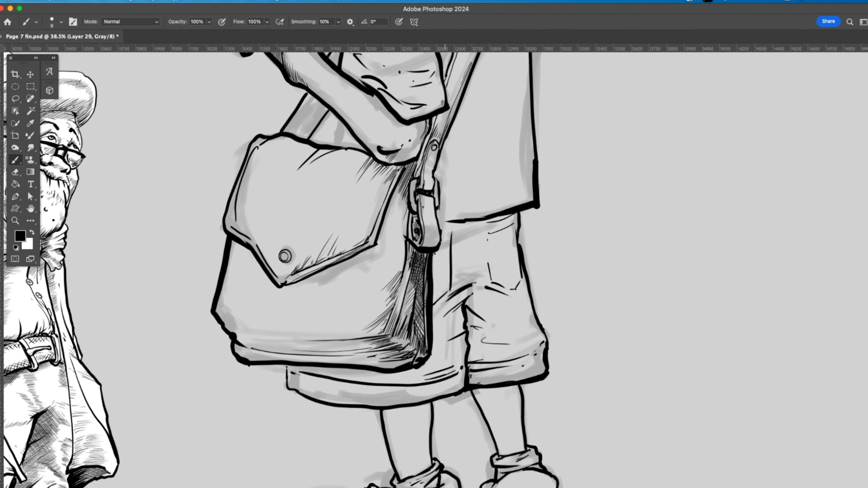
Step: Add short hatching strokes across the bag strap's buckle and its hanging end
left_click_drag(422, 242, 438, 237)
left_click_drag(426, 235, 434, 231)
left_click_drag(434, 180, 428, 181)
left_click_drag(435, 174, 428, 175)
left_click_drag(434, 167, 429, 168)
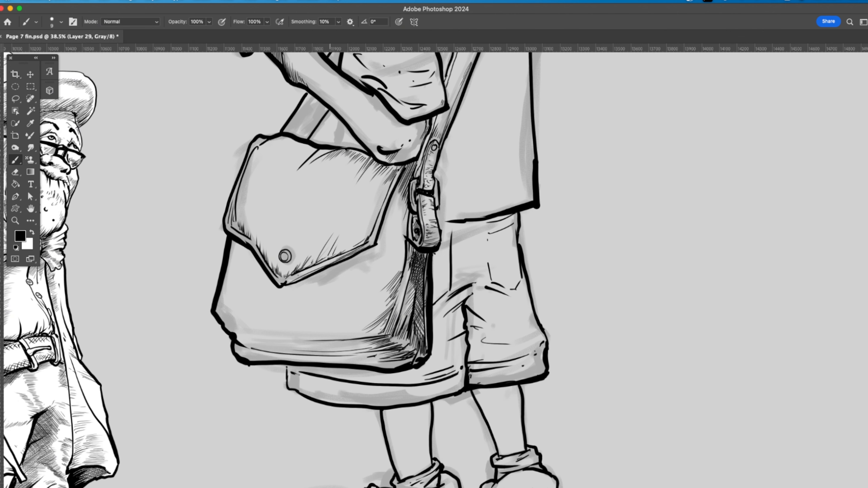
Step: Hatch along the upper edge of the bag's flap and down its side nearest the strap
left_click_drag(305, 153, 310, 146)
left_click_drag(300, 153, 305, 146)
left_click_drag(296, 153, 301, 147)
left_click_drag(293, 153, 282, 139)
left_click_drag(270, 152, 278, 140)
left_click_drag(266, 154, 274, 141)
left_click_drag(261, 156, 270, 141)
left_click_drag(257, 157, 266, 144)
left_click_drag(253, 159, 261, 145)
left_click_drag(376, 222, 391, 179)
Step: Hatch the shadow on the bag's body between the flap and the buckled strap
left_click_drag(395, 263, 403, 232)
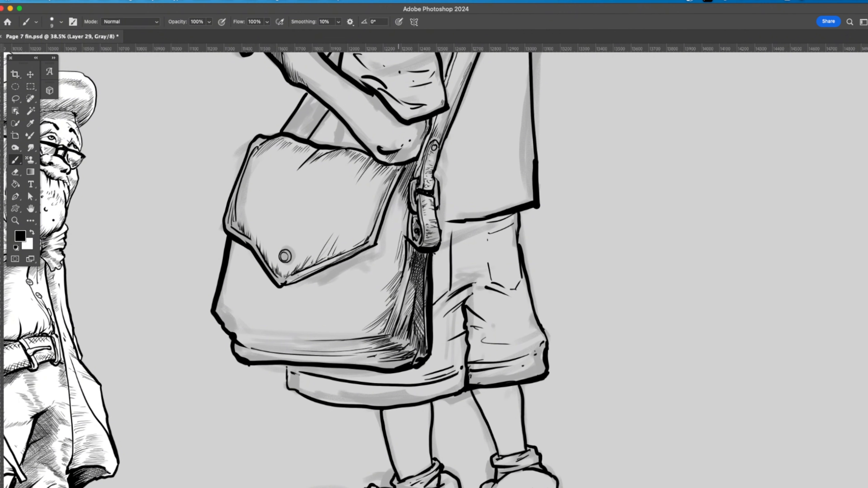
left_click_drag(385, 278, 403, 190)
left_click_drag(398, 219, 407, 200)
left_click_drag(401, 231, 409, 208)
left_click_drag(404, 234, 409, 211)
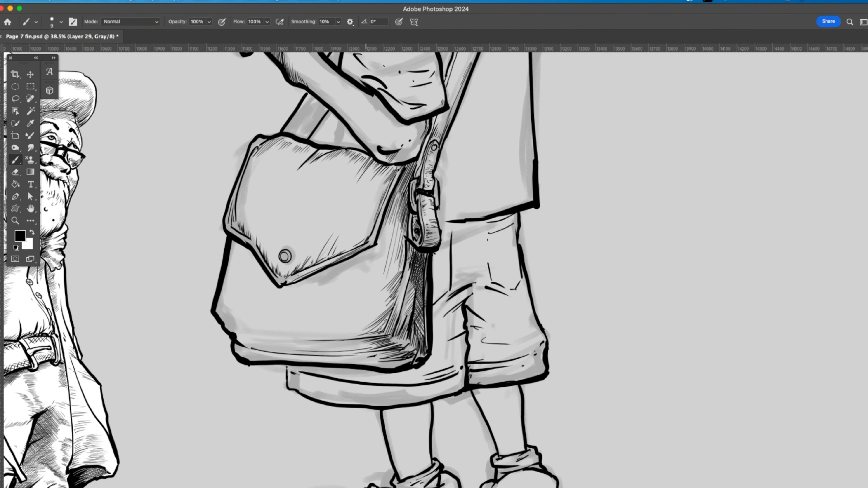
Step: Darken the bag's lower corner next to the side panel with dense cross-hatching
left_click_drag(350, 334, 369, 327)
left_click_drag(352, 329, 374, 319)
left_click_drag(364, 321, 383, 309)
left_click_drag(393, 343, 397, 331)
left_click_drag(396, 350, 410, 331)
mouse_move(404, 357)
left_mouse_down()
mouse_move(415, 330)
mouse_move(419, 336)
left_mouse_up()
mouse_move(411, 359)
left_mouse_down()
mouse_move(425, 331)
mouse_move(408, 311)
left_mouse_up()
left_click_drag(402, 324, 411, 304)
left_click_drag(407, 313, 413, 296)
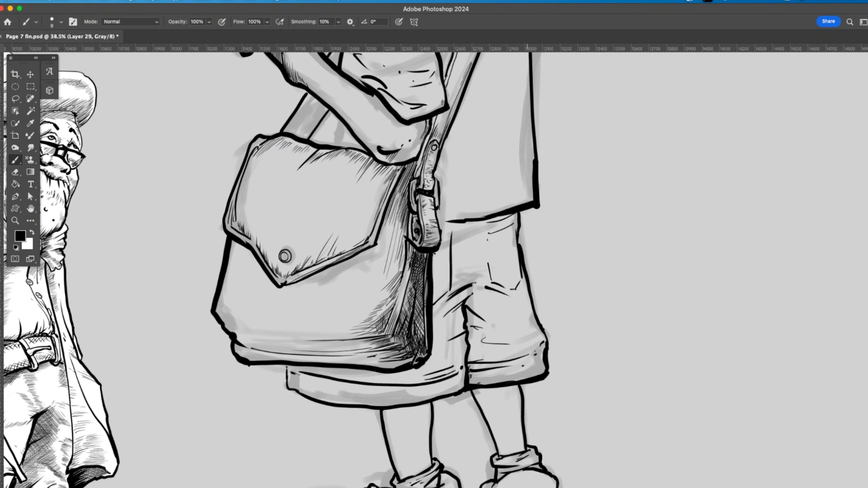
Step: Hatch the top and lower corner of the back pocket on the girl's shorts
left_click_drag(483, 251, 480, 222)
left_click_drag(508, 288, 516, 274)
left_click_drag(516, 246, 515, 223)
mouse_move(510, 231)
left_mouse_down()
mouse_move(516, 214)
mouse_move(509, 217)
left_mouse_up()
mouse_move(494, 235)
left_mouse_down()
mouse_move(504, 219)
mouse_move(496, 222)
left_mouse_up()
left_click_drag(484, 237, 489, 221)
Step: Hatch the shadow on the shorts beside the bag strap and up to the shirt's hem
left_click_drag(432, 269, 451, 236)
left_click_drag(441, 249, 454, 213)
left_click_drag(452, 220, 456, 211)
left_click_drag(454, 219, 458, 209)
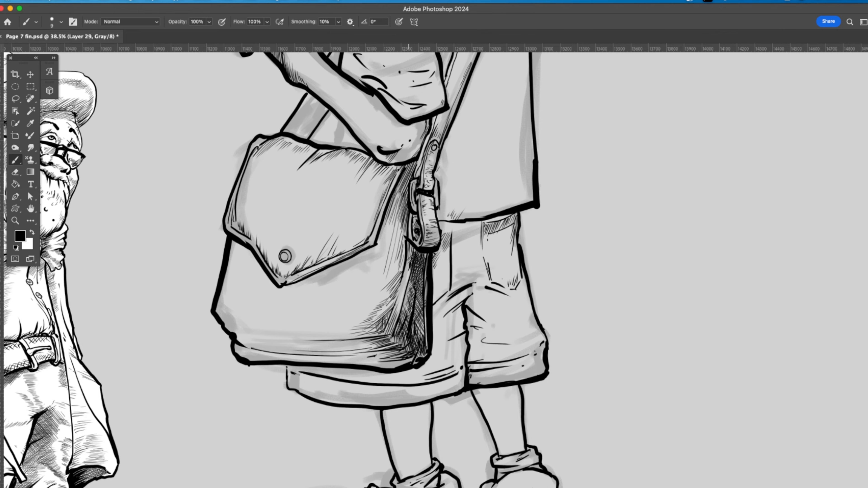
Step: Shade the underside of the girl's elbow above the bag with layered hatching
left_click_drag(405, 161, 418, 147)
mouse_move(398, 159)
left_mouse_down()
mouse_move(413, 147)
mouse_move(408, 142)
left_mouse_up()
left_click_drag(414, 146, 425, 122)
mouse_move(399, 147)
left_mouse_down()
mouse_move(418, 123)
mouse_move(411, 125)
left_mouse_up()
left_click_drag(397, 138, 404, 125)
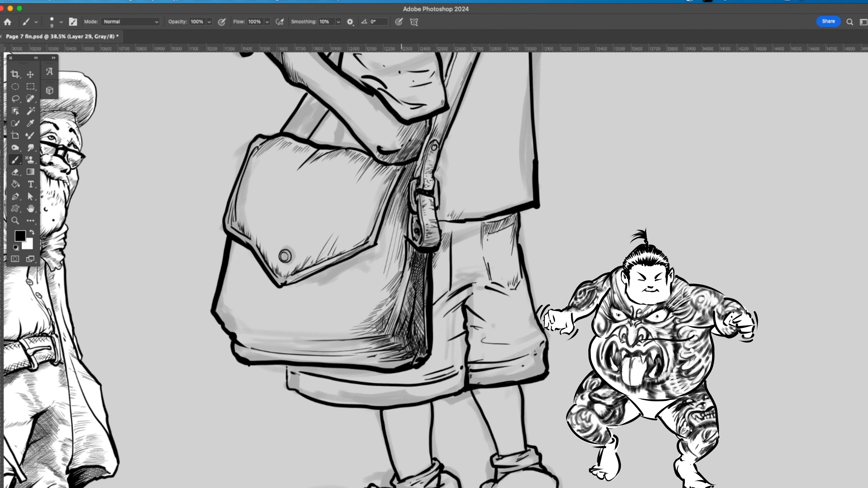
Step: Clean up the line work at the shoulder end of the bag strap and the nearby hair edge with a smaller eraser
mouse_move(401, 137)
left_mouse_down()
mouse_move(568, 340)
mouse_move(482, 443)
left_mouse_up()
left_click_drag(358, 188, 364, 196)
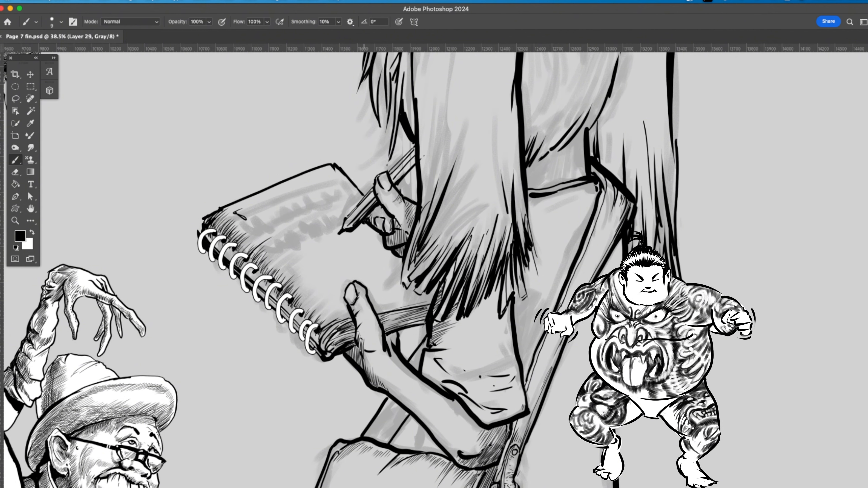
key("e")
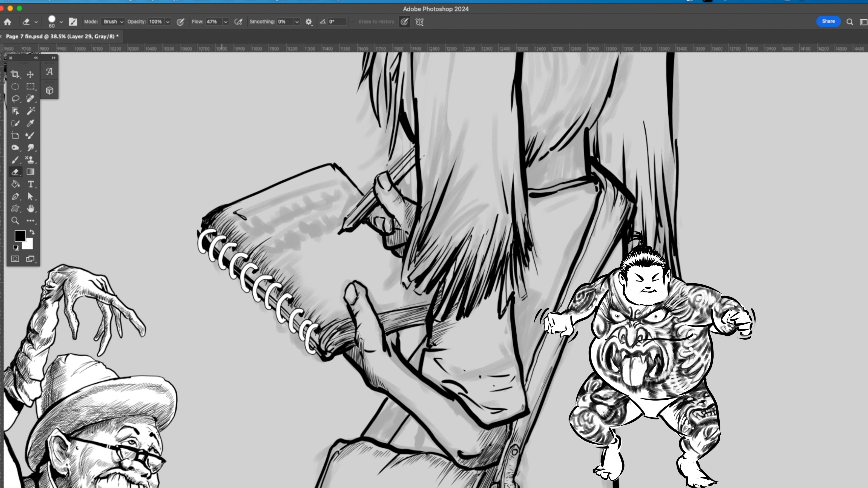
key("bracketleft")
key("bracketleft")
key("bracketleft")
key("bracketleft")
key("bracketleft")
key("bracketleft")
key("bracketleft")
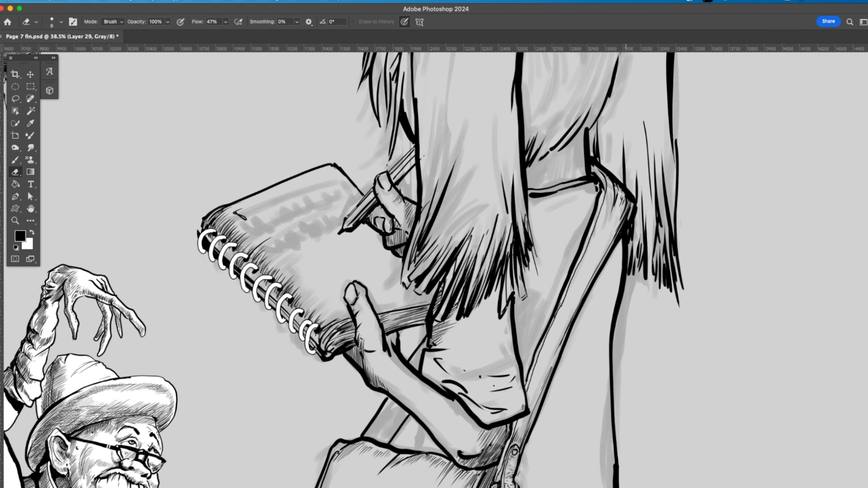
mouse_move(605, 172)
left_mouse_down()
mouse_move(621, 189)
mouse_move(606, 259)
left_mouse_up()
mouse_move(587, 127)
left_mouse_down()
mouse_move(588, 153)
mouse_move(585, 142)
left_mouse_up()
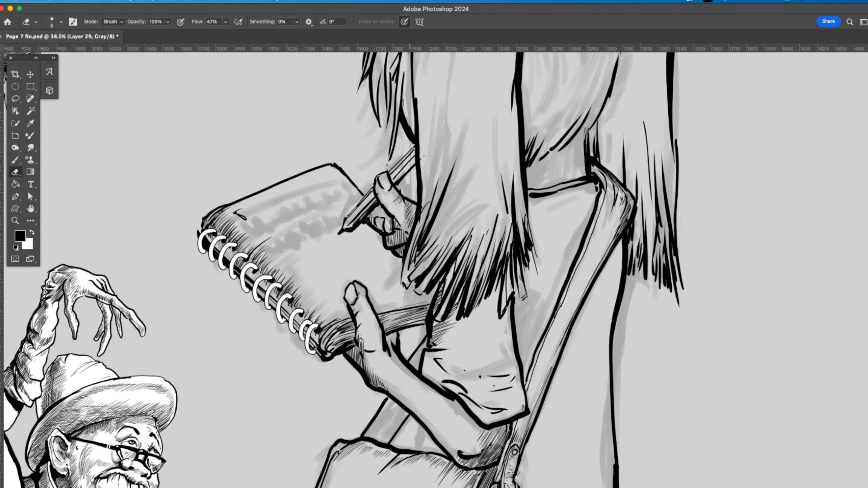
Step: Ink long thin hair strands down the near pigtail, mainly along its edge next to the head
key("b")
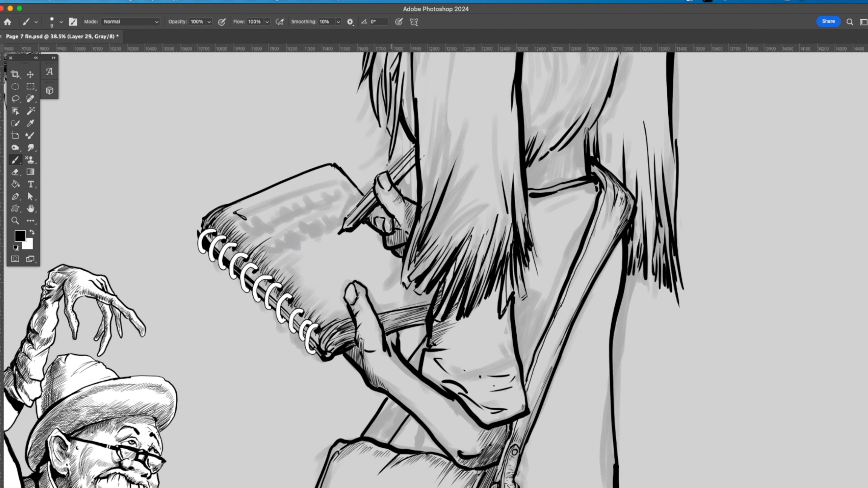
mouse_move(411, 144)
left_mouse_down()
mouse_move(389, 248)
mouse_move(351, 306)
left_mouse_up()
left_click_drag(396, 101, 373, 150)
left_click_drag(403, 82, 366, 379)
left_click_drag(431, 99, 427, 397)
left_click_drag(444, 169, 436, 390)
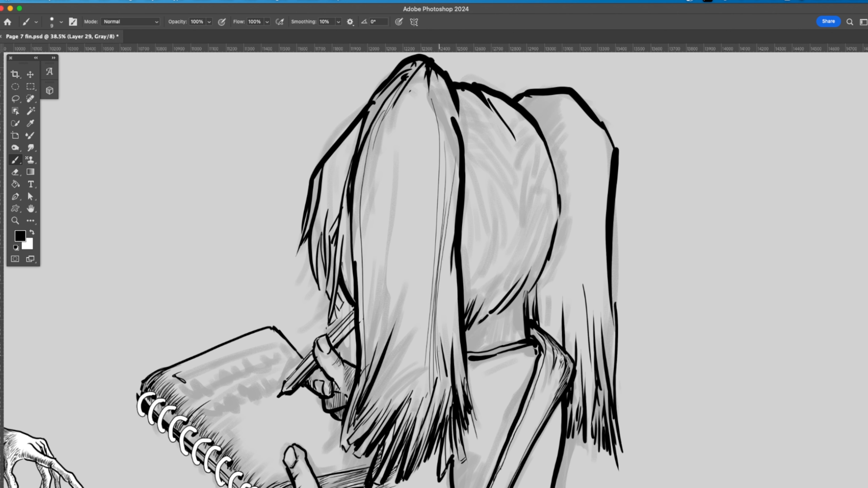
left_click_drag(455, 146, 442, 390)
left_click_drag(458, 259, 461, 407)
left_click_drag(432, 305, 412, 428)
left_click_drag(439, 161, 418, 403)
left_click_drag(436, 120, 410, 393)
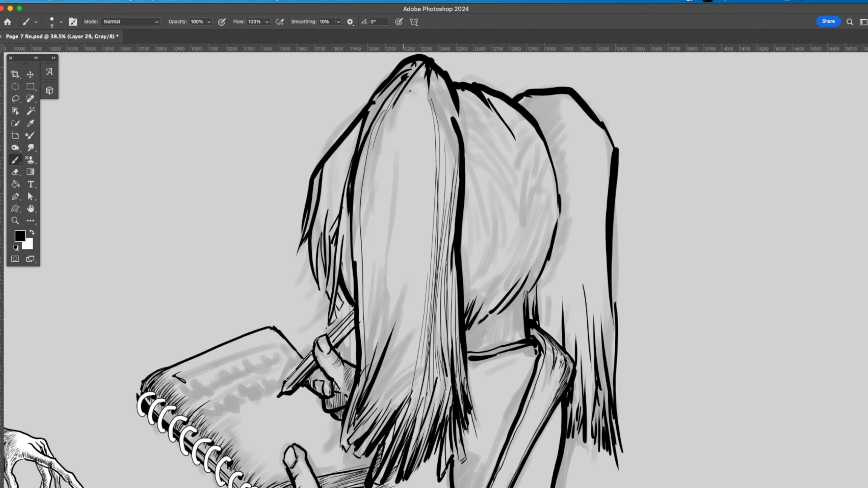
Step: Ink slanting hair strands through the middle of the near pigtail down toward its tips
left_click_drag(437, 190, 389, 406)
left_click_drag(424, 265, 395, 386)
left_click_drag(424, 250, 398, 338)
left_click_drag(415, 259, 371, 394)
left_click_drag(432, 169, 390, 334)
left_click_drag(401, 226, 374, 352)
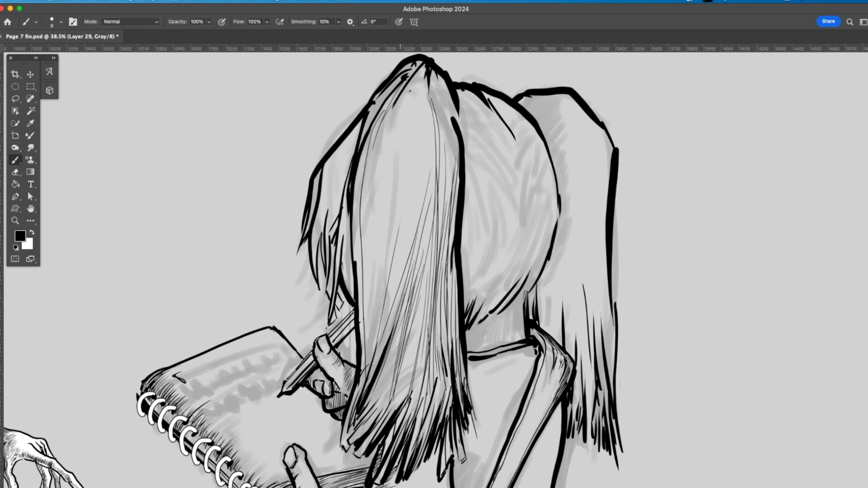
Step: Add finer strands to the lower part of the near pigtail on the side facing the notebook
left_click_drag(403, 203, 375, 361)
left_click_drag(398, 215, 377, 335)
left_click_drag(381, 295, 370, 353)
left_click_drag(387, 288, 371, 355)
left_click_drag(367, 258, 367, 363)
left_click_drag(363, 322, 363, 358)
left_click_drag(364, 304, 363, 367)
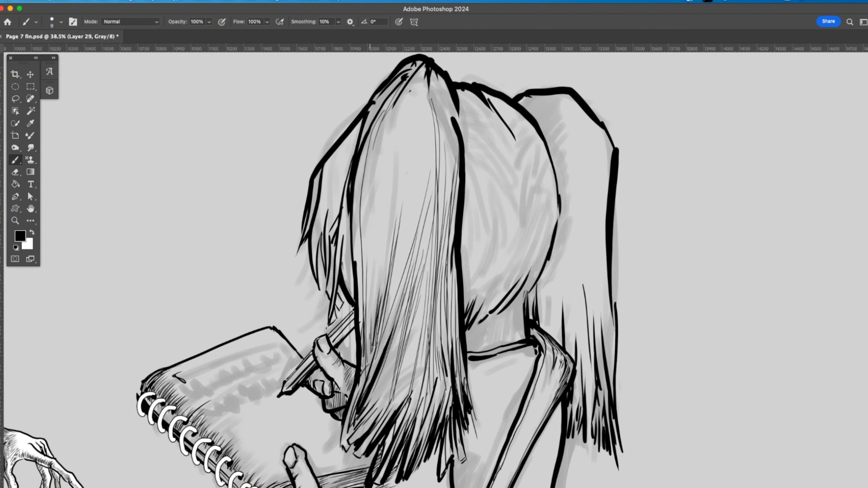
Step: Ink curved strands from the top of the near pigtail down along its outer edge on the notebook side
left_click_drag(394, 118, 370, 338)
left_click_drag(401, 96, 366, 196)
left_click_drag(393, 112, 368, 184)
left_click_drag(389, 115, 364, 208)
left_click_drag(370, 140, 360, 231)
left_click_drag(368, 139, 359, 280)
left_click_drag(361, 180, 356, 306)
left_click_drag(359, 205, 353, 301)
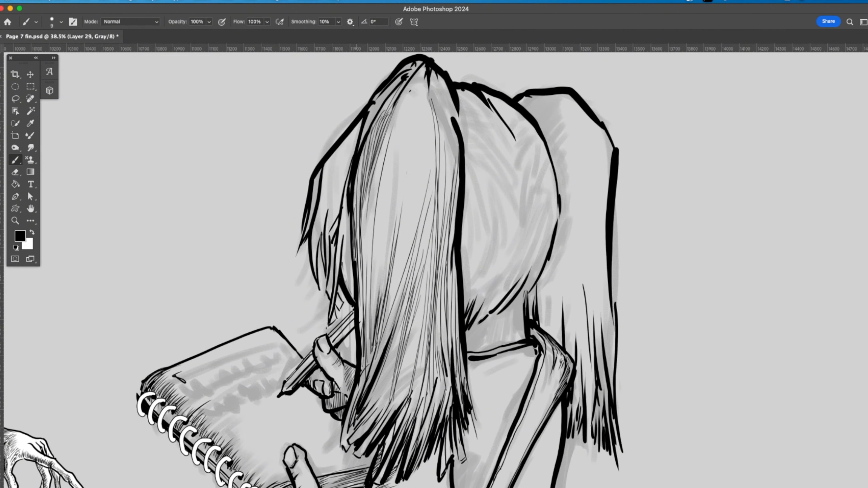
Step: Ink fine slanting hair strands through the middle of the near pigtail
left_click_drag(391, 227, 379, 302)
mouse_move(403, 187)
left_mouse_down()
mouse_move(392, 260)
mouse_move(400, 277)
left_mouse_up()
left_click_drag(422, 190, 402, 271)
left_click_drag(429, 175, 412, 241)
left_click_drag(419, 149, 408, 239)
left_click_drag(426, 162, 418, 223)
Step: Add short dark strands across the lower end of the near pigtail, running down into its ragged tips
left_click_drag(392, 374, 370, 419)
left_click_drag(389, 374, 369, 410)
left_click_drag(384, 382, 360, 414)
mouse_move(397, 401)
left_mouse_down()
mouse_move(379, 430)
mouse_move(402, 433)
left_mouse_up()
mouse_move(418, 396)
left_mouse_down()
mouse_move(406, 435)
mouse_move(412, 441)
left_mouse_up()
mouse_move(430, 398)
left_mouse_down()
mouse_move(414, 437)
mouse_move(421, 445)
left_mouse_up()
mouse_move(442, 399)
left_mouse_down()
mouse_move(427, 445)
mouse_move(435, 435)
left_mouse_up()
left_click_drag(451, 411, 442, 472)
mouse_move(467, 425)
left_mouse_down()
mouse_move(456, 461)
mouse_move(468, 439)
left_mouse_up()
left_click_drag(476, 419, 468, 440)
left_click_drag(477, 412, 466, 441)
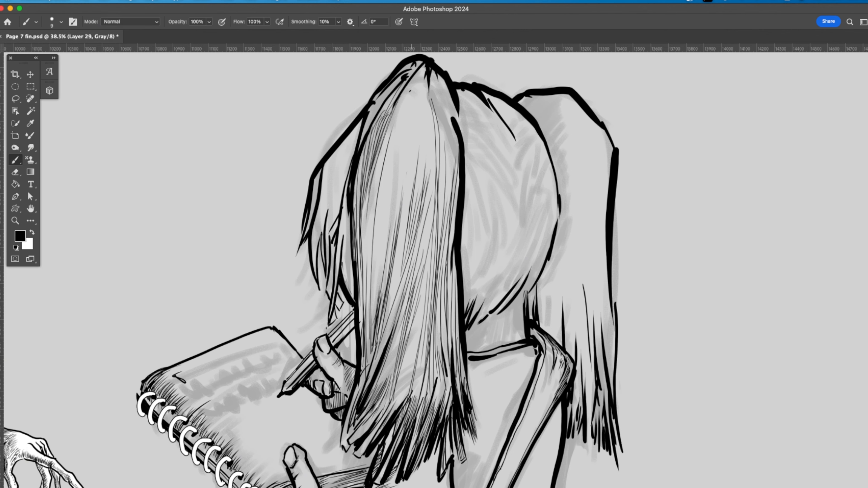
Step: Ink strands fanning from the tied top of the near pigtail and down its edge beside the head
left_click_drag(408, 172, 401, 241)
left_click_drag(408, 126, 401, 215)
left_click_drag(419, 71, 392, 138)
mouse_move(415, 76)
left_mouse_down()
mouse_move(389, 125)
mouse_move(413, 97)
mouse_move(425, 124)
left_mouse_up()
mouse_move(430, 77)
left_mouse_down()
mouse_move(429, 129)
mouse_move(437, 123)
left_mouse_up()
left_click_drag(435, 73, 450, 128)
left_click_drag(437, 75, 453, 118)
left_click_drag(442, 79, 460, 131)
left_click_drag(445, 104, 456, 141)
left_click_drag(453, 133, 457, 200)
mouse_move(453, 150)
left_mouse_down()
mouse_move(455, 224)
mouse_move(454, 215)
left_mouse_up()
left_click_drag(453, 142, 458, 192)
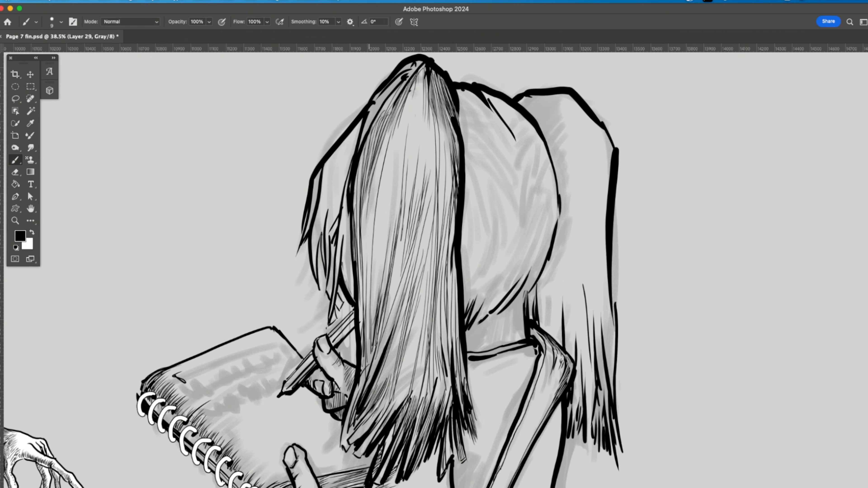
Step: Ink long curved strands down the loose front hair on the notebook side of the near pigtail
left_click_drag(376, 108, 362, 139)
left_click_drag(382, 90, 342, 166)
left_click_drag(356, 129, 323, 225)
left_click_drag(341, 145, 315, 249)
left_click_drag(327, 173, 311, 260)
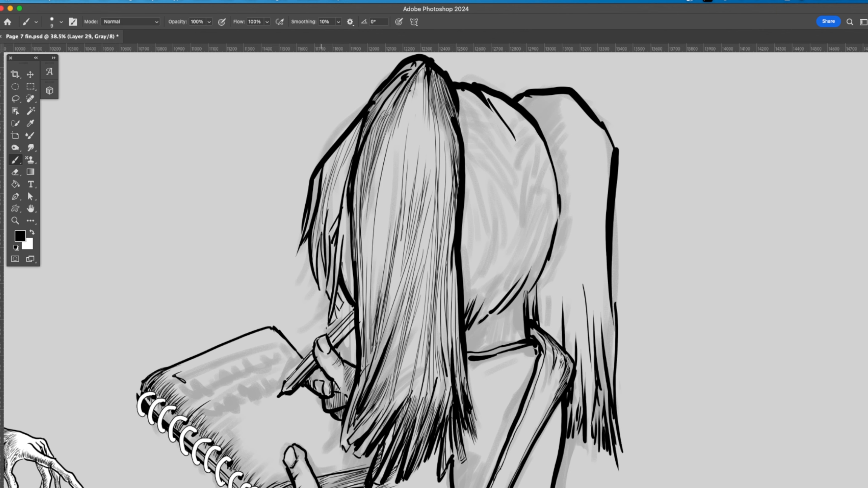
Step: Continue the front hair strands beside the near pigtail down to the tips above the pencil
left_click_drag(330, 158, 323, 185)
mouse_move(342, 144)
left_mouse_down()
mouse_move(324, 180)
mouse_move(331, 171)
left_mouse_up()
mouse_move(358, 126)
left_mouse_down()
mouse_move(337, 177)
mouse_move(337, 217)
left_mouse_up()
left_click_drag(347, 188, 339, 264)
left_click_drag(342, 228, 334, 290)
left_click_drag(338, 253, 330, 296)
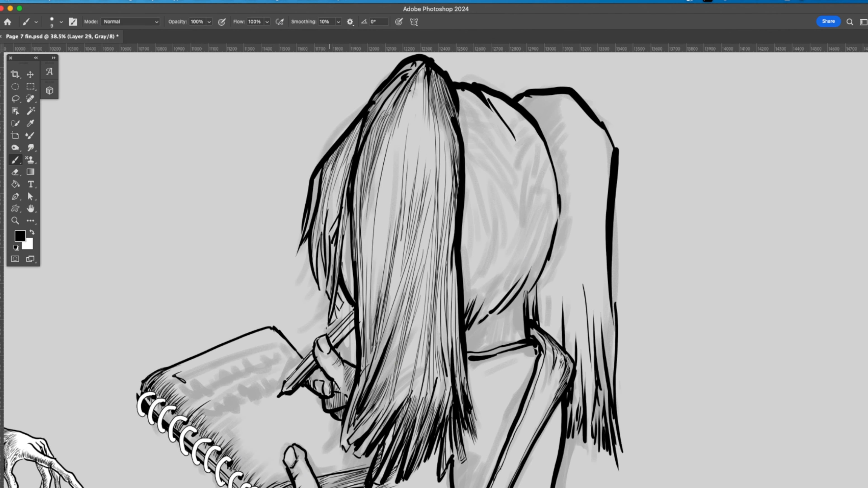
Step: Darken the upper part of the front hair with denser overlapping strands
left_click_drag(335, 210, 328, 297)
mouse_move(340, 175)
left_mouse_down()
mouse_move(327, 248)
mouse_move(321, 227)
left_mouse_up()
left_click_drag(337, 153, 320, 215)
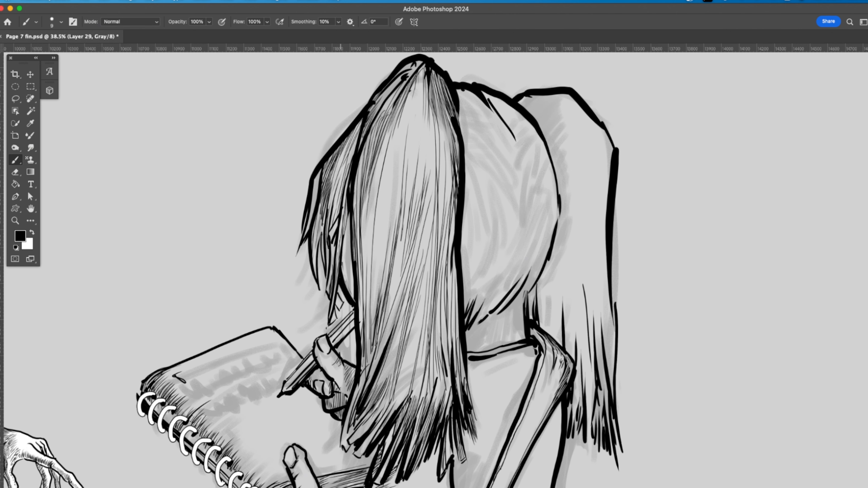
left_click_drag(348, 179, 337, 215)
mouse_move(344, 164)
left_mouse_down()
mouse_move(331, 210)
mouse_move(321, 195)
left_mouse_up()
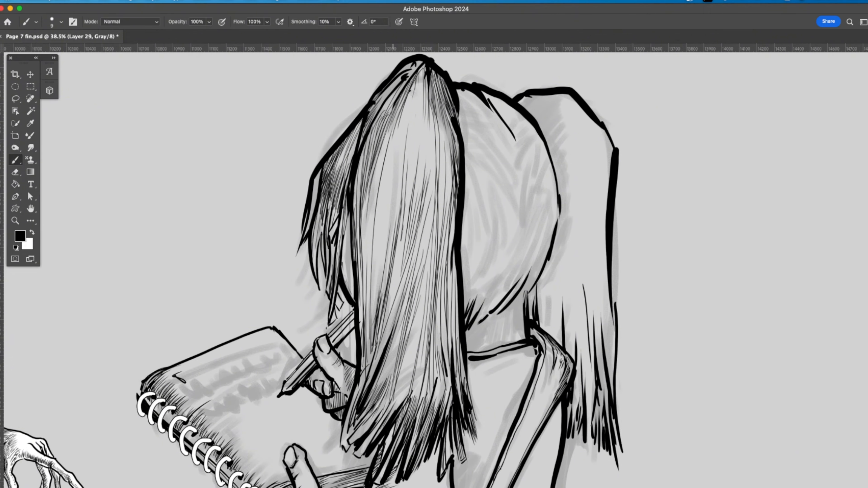
Step: Thicken the notebook-side edge of the near pigtail with closely spaced vertical strands from bottom to top
mouse_move(394, 239)
left_mouse_down()
mouse_move(221, 287)
mouse_move(199, 341)
left_mouse_up()
left_click_drag(204, 291, 196, 355)
left_click_drag(199, 293, 192, 351)
left_click_drag(196, 281, 186, 341)
left_click_drag(188, 280, 181, 352)
left_click_drag(186, 304, 181, 362)
left_click_drag(187, 328, 182, 365)
left_click_drag(189, 323, 183, 376)
left_click_drag(186, 269, 180, 312)
left_click_drag(189, 254, 182, 295)
left_click_drag(191, 249, 187, 301)
left_click_drag(197, 235, 190, 301)
mouse_move(208, 198)
left_mouse_down()
mouse_move(188, 323)
mouse_move(195, 309)
left_mouse_up()
left_click_drag(219, 174, 201, 276)
Step: Fill the middle and head-side area of the near pigtail with long vertical strands down to the tips
left_click_drag(225, 178, 212, 288)
left_click_drag(226, 193, 213, 303)
left_click_drag(221, 217, 216, 290)
mouse_move(235, 176)
left_mouse_down()
mouse_move(224, 243)
mouse_move(237, 197)
left_mouse_up()
mouse_move(240, 177)
left_mouse_down()
mouse_move(235, 252)
mouse_move(237, 235)
left_mouse_up()
left_click_drag(247, 168, 245, 236)
left_click_drag(255, 162, 250, 248)
left_click_drag(263, 179, 260, 253)
left_click_drag(271, 182, 265, 267)
left_click_drag(274, 203, 268, 284)
left_click_drag(276, 270, 273, 361)
left_click_drag(276, 312, 267, 381)
left_click_drag(272, 343, 268, 412)
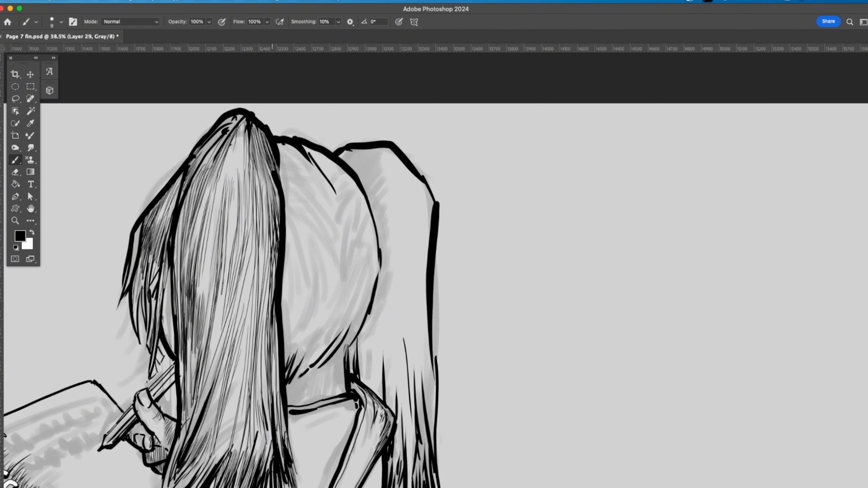
left_click_drag(269, 381, 271, 441)
mouse_move(186, 410)
left_mouse_down()
mouse_move(227, 372)
mouse_move(337, 223)
left_mouse_up()
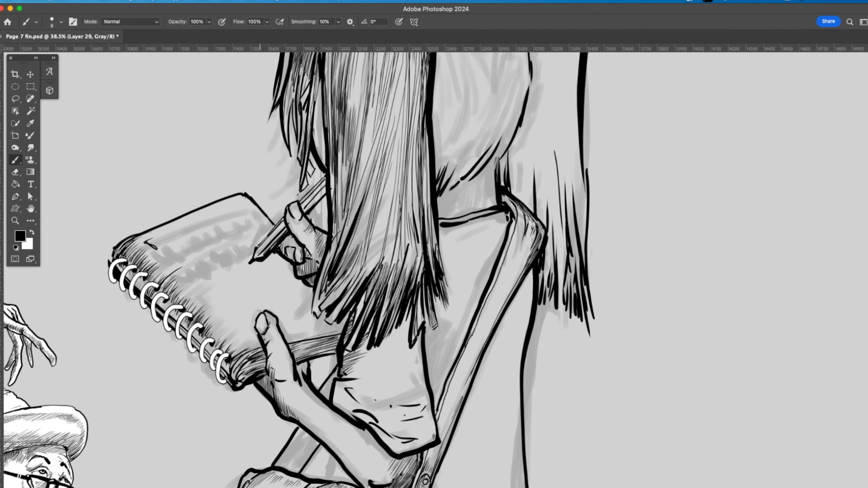
key("e")
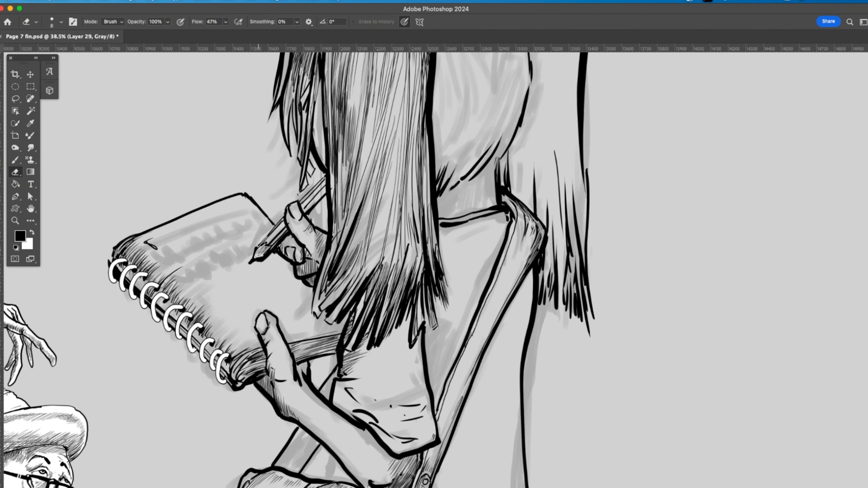
key("b")
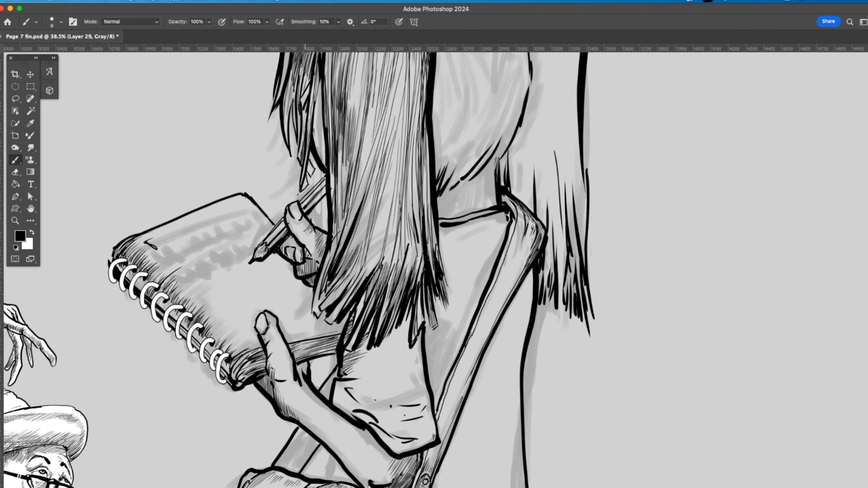
scroll(310, 198, "down", 15)
scroll(463, 444, "down", 3)
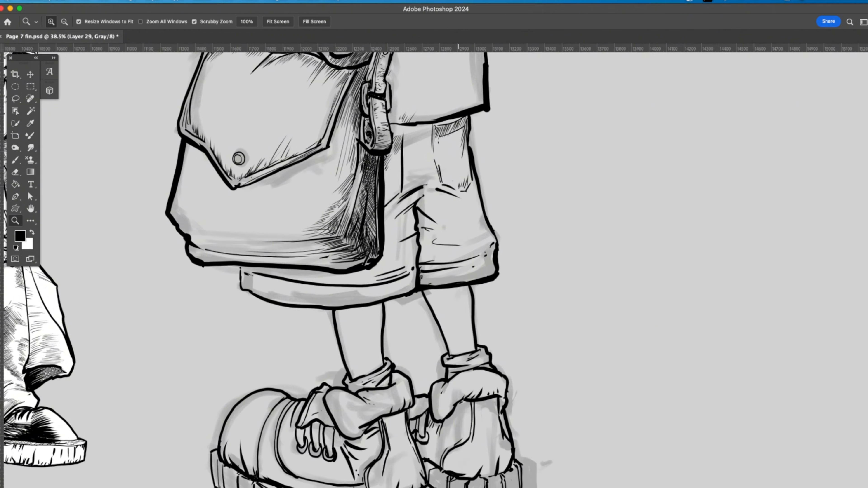
left_click_drag(461, 471, 410, 472)
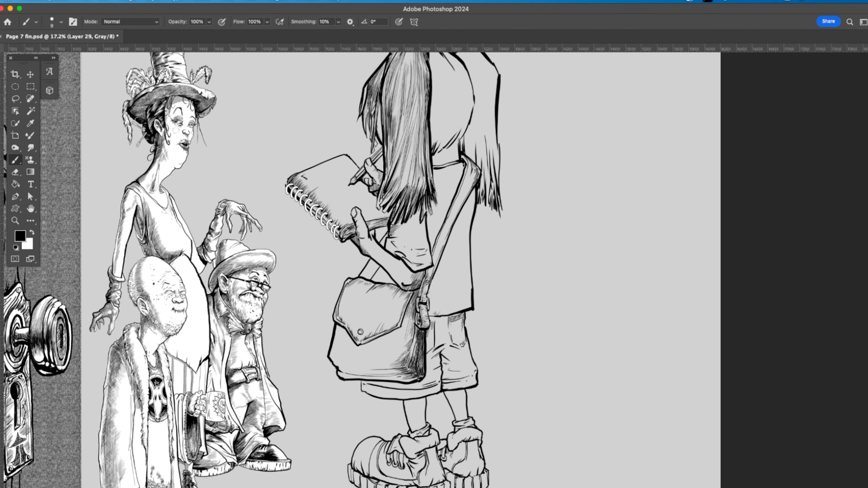
Step: Enlarge the brush to 20 and ink curved strands over the back of the head between the pigtails
left_click_drag(441, 149, 455, 132)
mouse_move(443, 145)
left_mouse_down()
mouse_move(456, 129)
mouse_move(360, 303)
mouse_move(372, 280)
mouse_move(369, 253)
mouse_move(351, 211)
left_mouse_up()
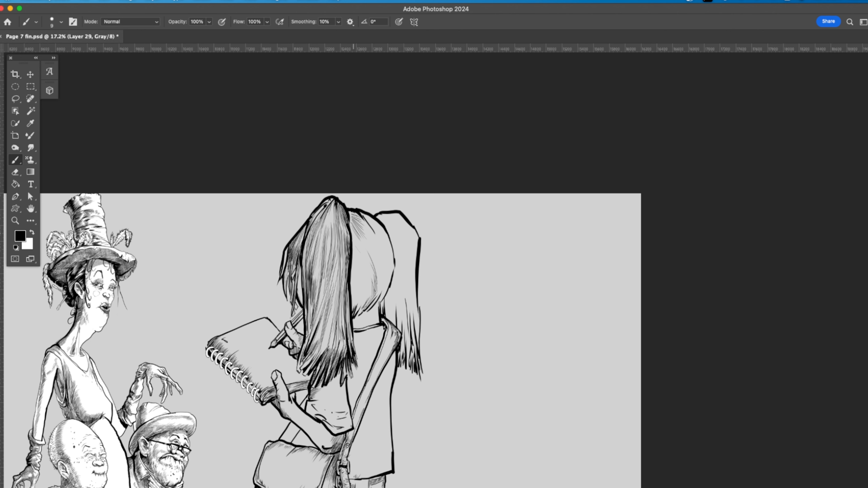
key("bracketright")
key("bracketright")
left_click_drag(357, 311, 358, 285)
left_click_drag(354, 309, 351, 285)
left_click_drag(355, 311, 366, 293)
mouse_move(360, 310)
left_mouse_down()
mouse_move(370, 288)
mouse_move(386, 281)
mouse_move(371, 256)
mouse_move(386, 258)
left_mouse_up()
mouse_move(392, 278)
left_mouse_down()
mouse_move(389, 252)
mouse_move(366, 228)
mouse_move(373, 242)
left_mouse_up()
mouse_move(382, 275)
left_mouse_down()
mouse_move(373, 225)
mouse_move(375, 241)
left_mouse_up()
left_click_drag(353, 241, 356, 253)
left_click_drag(364, 296, 362, 278)
Step: Ink strands from the tied top of the far pigtail down its side next to the head
mouse_move(377, 221)
left_mouse_down()
mouse_move(387, 216)
mouse_move(383, 224)
left_mouse_up()
mouse_move(384, 217)
left_mouse_down()
mouse_move(394, 213)
mouse_move(397, 236)
left_mouse_up()
left_click_drag(385, 223, 397, 253)
left_click_drag(396, 239, 405, 324)
left_click_drag(402, 279, 408, 354)
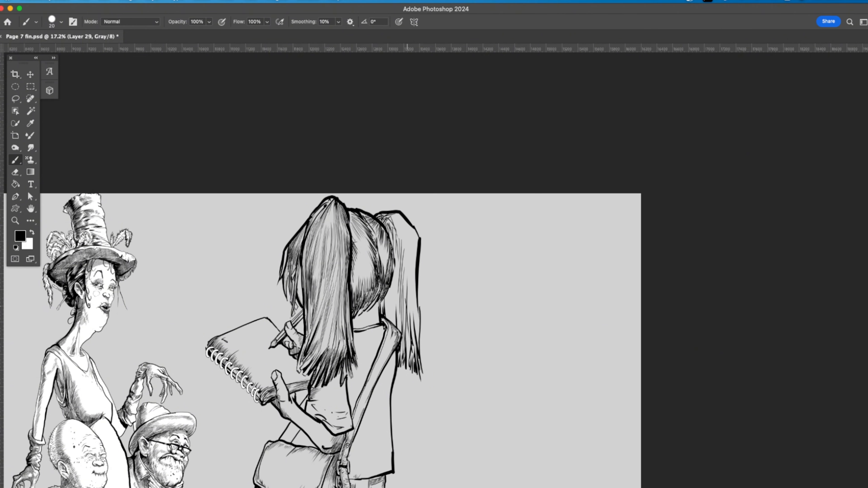
Step: Fill the far pigtail's tips, outer edge and inner side with long hair strands
left_click_drag(408, 303, 411, 352)
left_click_drag(410, 302, 418, 341)
left_click_drag(416, 306, 420, 345)
left_click_drag(415, 253, 411, 325)
mouse_move(415, 239)
left_mouse_down()
mouse_move(408, 302)
mouse_move(405, 286)
left_mouse_up()
left_click_drag(412, 245, 412, 273)
left_click_drag(417, 240, 404, 271)
left_click_drag(405, 250, 393, 302)
left_click_drag(394, 284, 383, 320)
Step: Darken the upper part of the far pigtail with short dense strands
left_click_drag(417, 231, 411, 250)
left_click_drag(413, 234, 401, 254)
left_click_drag(404, 236, 397, 263)
mouse_move(399, 236)
left_mouse_down()
mouse_move(393, 261)
mouse_move(391, 253)
left_mouse_up()
mouse_move(392, 223)
left_mouse_down()
mouse_move(386, 241)
mouse_move(395, 234)
left_mouse_up()
mouse_move(401, 220)
left_mouse_down()
mouse_move(394, 241)
mouse_move(406, 240)
left_mouse_up()
left_click_drag(419, 228, 412, 242)
Step: Shade the nape and neck below the back of the head with short hatching strokes
scroll(403, 236, "down", 5)
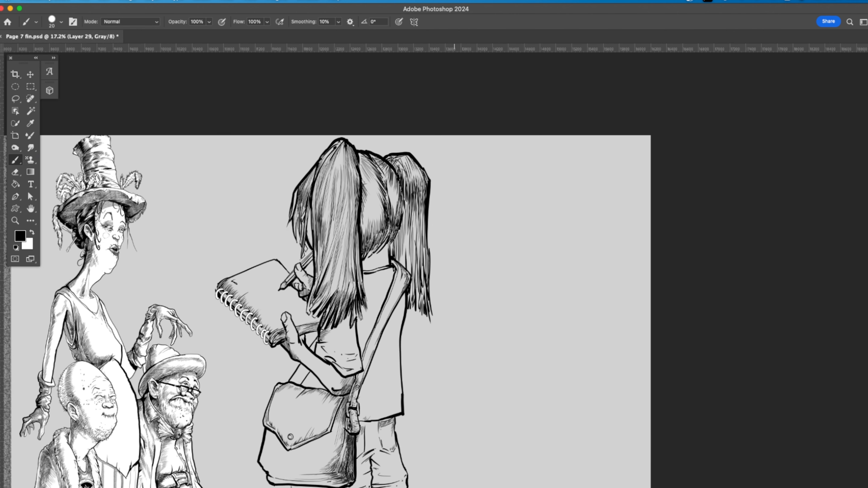
left_click_drag(392, 182, 388, 203)
left_click_drag(390, 183, 383, 203)
mouse_move(384, 186)
left_mouse_down()
mouse_move(379, 199)
mouse_move(367, 197)
left_mouse_up()
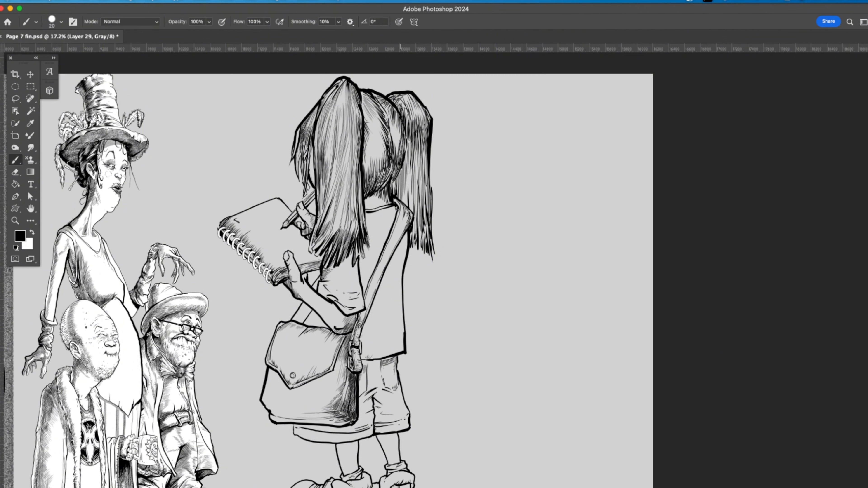
Step: Hatch along the shoulder strap, the shirt beneath the near pigtail and the shirt's lower hem
left_click_drag(405, 227, 396, 246)
left_click_drag(399, 237, 382, 265)
left_click_drag(386, 251, 368, 292)
left_click_drag(371, 276, 363, 288)
mouse_move(375, 260)
left_mouse_down()
mouse_move(362, 284)
mouse_move(359, 269)
left_mouse_up()
left_click_drag(368, 336, 367, 359)
mouse_move(369, 322)
left_mouse_down()
mouse_move(361, 359)
mouse_move(386, 355)
left_mouse_up()
left_click_drag(396, 323, 390, 354)
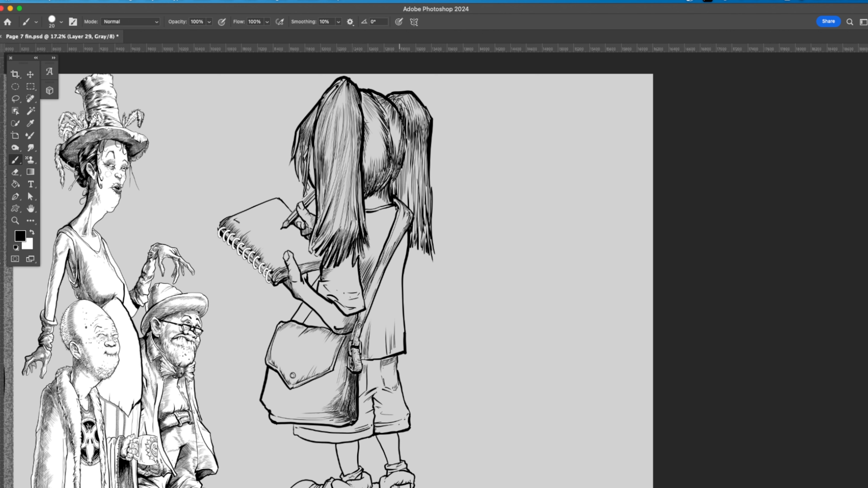
Step: Add long fold hatching to the back of the shirt between the shoulder strap and the outer edge
left_click_drag(405, 260, 396, 295)
left_click_drag(403, 263, 389, 297)
left_click_drag(397, 270, 376, 325)
mouse_move(383, 292)
left_mouse_down()
mouse_move(370, 353)
mouse_move(396, 353)
left_mouse_up()
mouse_move(396, 304)
left_mouse_down()
mouse_move(393, 352)
mouse_move(390, 342)
left_mouse_up()
left_click_drag(394, 287, 392, 315)
left_click_drag(382, 227, 374, 248)
Step: Hatch the area between the forearm and the bag flap, and darken the bag's side near the buckle
mouse_move(301, 376)
left_mouse_down()
mouse_move(303, 233)
mouse_move(314, 220)
left_mouse_up()
left_click_drag(322, 154, 314, 166)
left_click_drag(324, 152, 312, 166)
left_click_drag(320, 151, 308, 165)
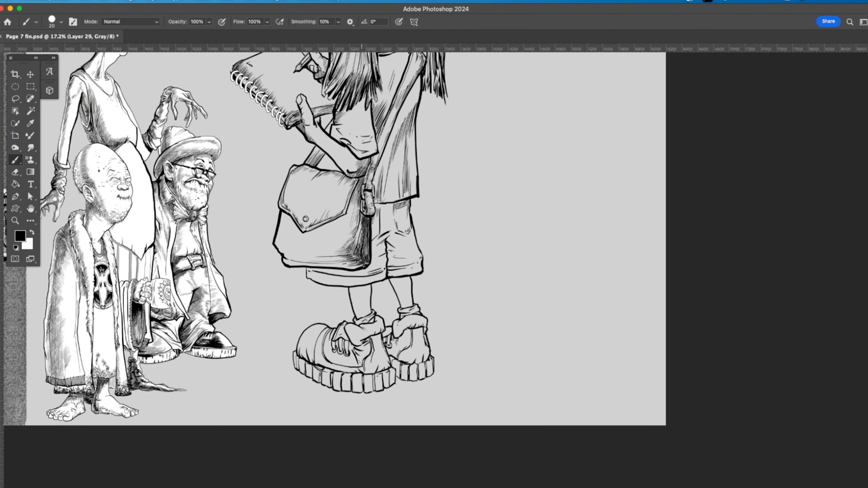
left_click_drag(360, 227, 356, 245)
left_click_drag(363, 219, 359, 235)
left_click_drag(373, 318, 433, 245)
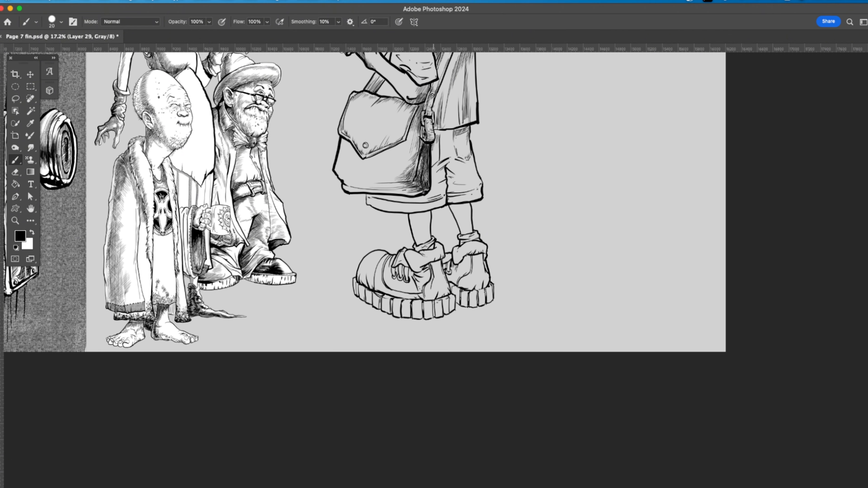
Step: Shade the inner part of the shorts beside the bag with diagonal hatching from the hem up to the shirt
left_click_drag(447, 184, 440, 196)
left_click_drag(447, 185, 433, 198)
left_click_drag(436, 188, 424, 201)
left_click_drag(448, 174, 441, 182)
left_click_drag(446, 174, 434, 186)
mouse_move(439, 178)
left_mouse_down()
mouse_move(431, 187)
mouse_move(438, 179)
left_mouse_up()
mouse_move(445, 166)
left_mouse_down()
mouse_move(432, 181)
mouse_move(438, 163)
left_mouse_up()
left_click_drag(444, 149, 432, 163)
left_click_drag(443, 138, 432, 151)
Step: Hatch the outer leg of the shorts with diagonal strokes from the shirt hem down to the cuff
left_click_drag(456, 188, 448, 198)
mouse_move(458, 173)
left_mouse_down()
mouse_move(448, 190)
mouse_move(447, 183)
left_mouse_up()
left_click_drag(460, 158, 447, 171)
mouse_move(461, 139)
left_mouse_down()
mouse_move(445, 164)
mouse_move(445, 155)
left_mouse_up()
left_click_drag(458, 132, 442, 143)
left_click_drag(453, 129, 433, 140)
left_click_drag(472, 161, 457, 182)
left_click_drag(464, 176, 456, 192)
left_click_drag(471, 184, 466, 193)
Step: Hatch the strip of shorts showing beneath the bag along the lower hem
mouse_move(462, 192)
left_mouse_down()
mouse_move(456, 202)
mouse_move(412, 206)
left_mouse_up()
left_click_drag(416, 196, 401, 209)
left_click_drag(405, 196, 390, 207)
left_click_drag(396, 196, 381, 204)
left_click_drag(385, 194, 369, 206)
mouse_move(373, 194)
left_mouse_down()
mouse_move(365, 202)
mouse_move(410, 211)
left_mouse_up()
left_click_drag(425, 195, 416, 211)
left_click_drag(435, 198, 429, 209)
Step: Darken the back of the head and the nape between the pigtails with cross-hatching
scroll(437, 205, "up", 5)
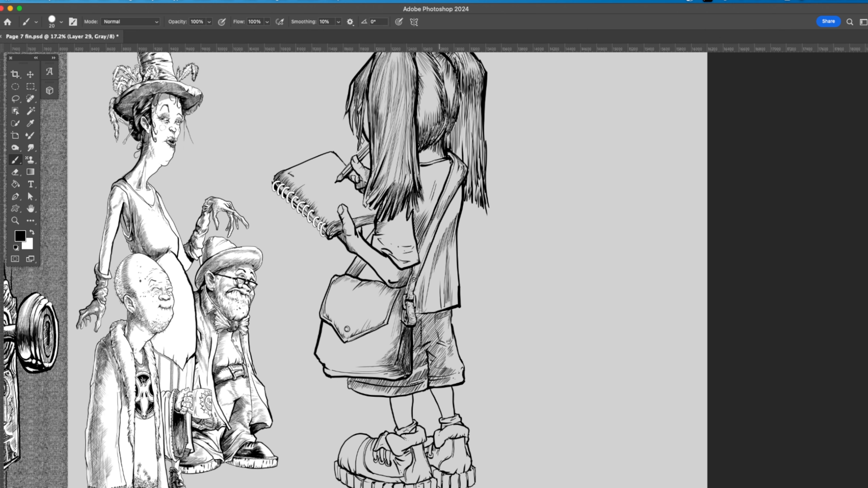
left_click_drag(441, 144, 423, 156)
mouse_move(445, 119)
left_mouse_down()
mouse_move(425, 141)
mouse_move(416, 119)
left_mouse_up()
mouse_move(432, 99)
left_mouse_down()
mouse_move(419, 111)
mouse_move(418, 129)
left_mouse_up()
left_click_drag(459, 101, 441, 136)
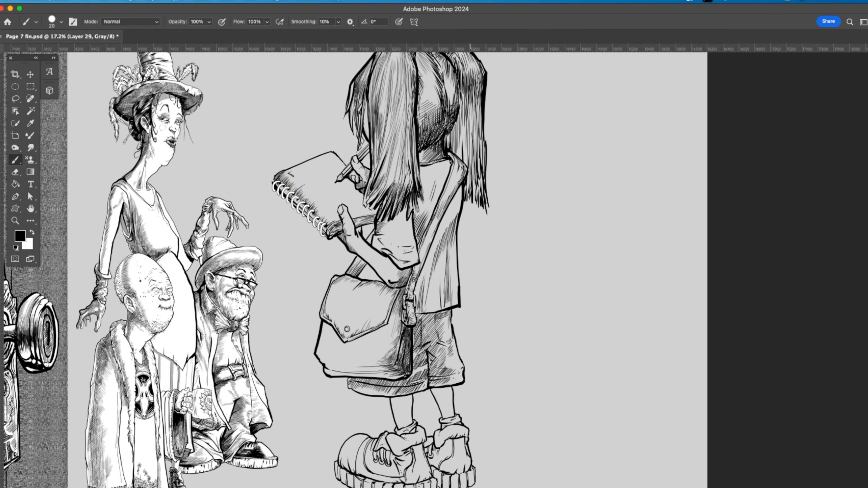
Step: Add curved hatching over the toe and side of the near boot
scroll(348, 308, "down", 5)
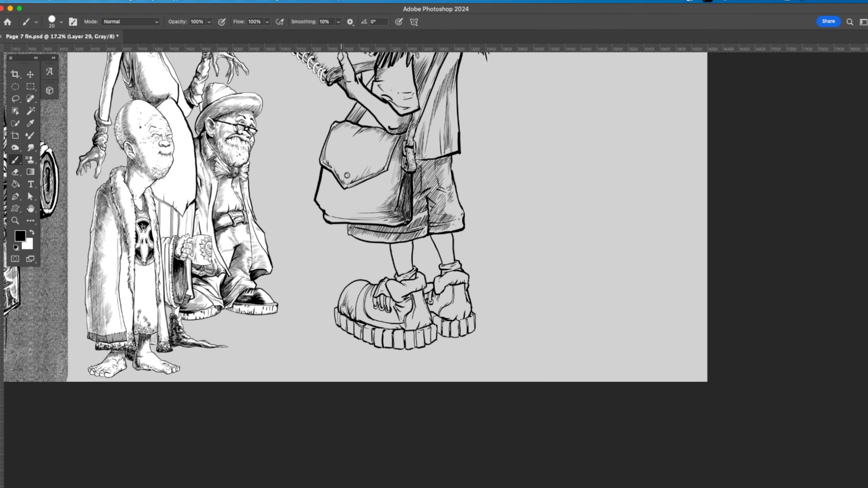
left_click_drag(349, 297, 372, 325)
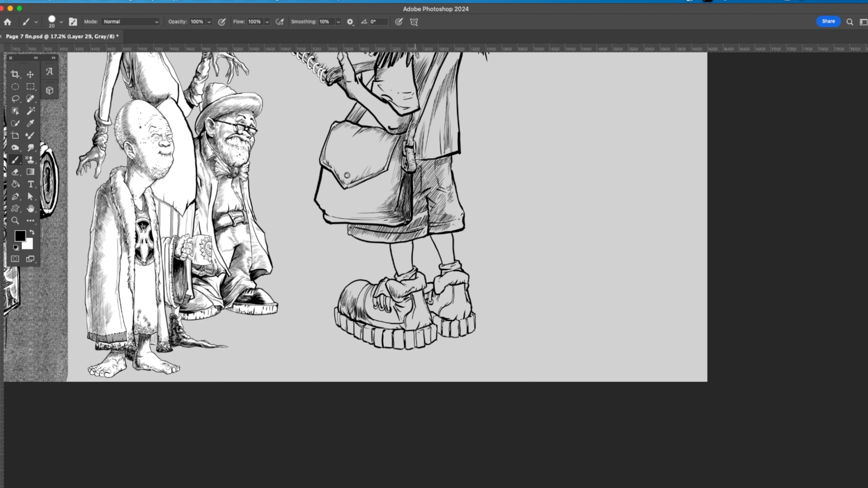
mouse_move(437, 283)
left_mouse_down()
mouse_move(435, 293)
mouse_move(402, 223)
mouse_move(414, 248)
left_mouse_up()
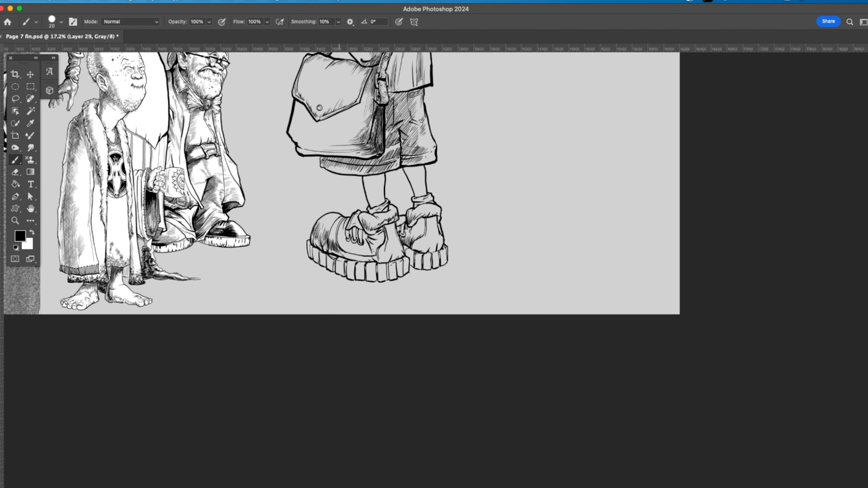
left_click_drag(341, 236, 359, 254)
left_click_drag(361, 249, 370, 256)
left_click_drag(367, 240, 372, 255)
Step: Shade both bare legs between the shorts and the boot cuffs with short hatching strokes
left_click_drag(364, 175, 371, 182)
left_click_drag(367, 175, 385, 191)
left_click_drag(377, 179, 385, 205)
left_click_drag(380, 198, 386, 206)
left_click_drag(415, 166, 426, 180)
left_click_drag(418, 173, 427, 196)
left_click_drag(423, 191, 427, 198)
Step: Cover the back of the shirt with diagonal hatching on both sides of the shoulder strap
mouse_move(467, 178)
left_mouse_down()
mouse_move(478, 301)
mouse_move(469, 350)
left_mouse_up()
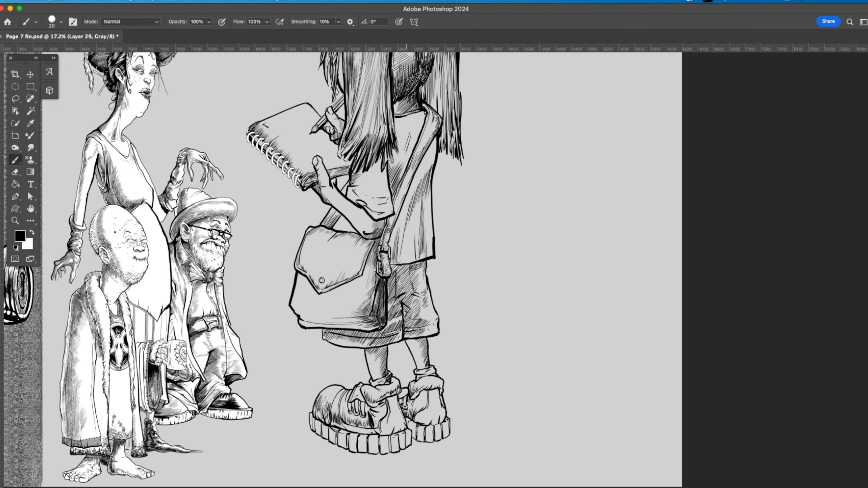
left_click_drag(404, 257, 394, 265)
mouse_move(408, 247)
left_mouse_down()
mouse_move(393, 263)
mouse_move(394, 252)
left_mouse_up()
left_click_drag(410, 231, 389, 240)
mouse_move(415, 213)
left_mouse_down()
mouse_move(393, 231)
mouse_move(397, 220)
left_mouse_up()
mouse_move(422, 190)
left_mouse_down()
mouse_move(401, 212)
mouse_move(408, 196)
left_mouse_up()
left_click_drag(429, 176, 412, 183)
mouse_move(429, 160)
left_mouse_down()
mouse_move(414, 178)
mouse_move(419, 163)
left_mouse_up()
left_click_drag(405, 171, 390, 176)
left_click_drag(410, 158, 389, 167)
mouse_move(414, 145)
left_mouse_down()
mouse_move(392, 159)
mouse_move(398, 150)
left_mouse_up()
mouse_move(422, 128)
left_mouse_down()
mouse_move(402, 141)
mouse_move(395, 120)
left_mouse_up()
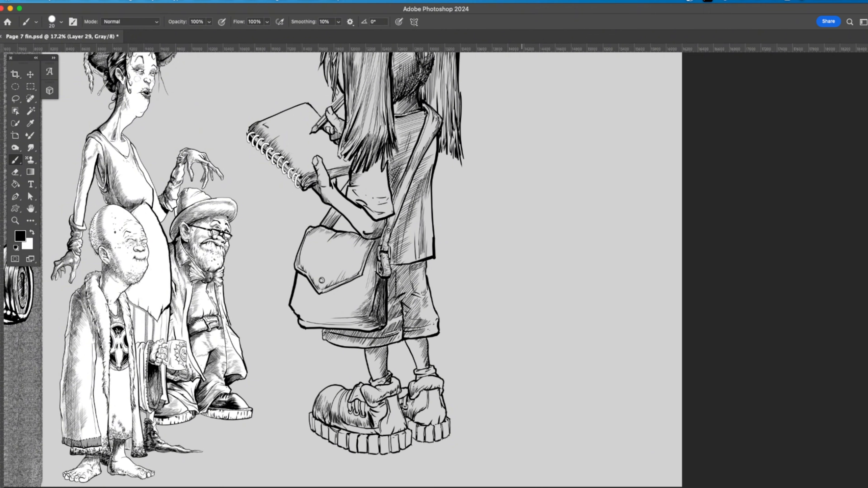
Step: Shade the near sleeve and forearm above the bag with diagonal hatching
left_click_drag(445, 219, 455, 245)
left_click_drag(402, 231, 393, 243)
left_click_drag(401, 226, 386, 241)
mouse_move(398, 211)
left_mouse_down()
mouse_move(386, 234)
mouse_move(382, 226)
left_mouse_up()
mouse_move(395, 196)
left_mouse_down()
mouse_move(379, 221)
mouse_move(381, 212)
left_mouse_up()
mouse_move(396, 184)
left_mouse_down()
mouse_move(379, 208)
mouse_move(379, 200)
left_mouse_up()
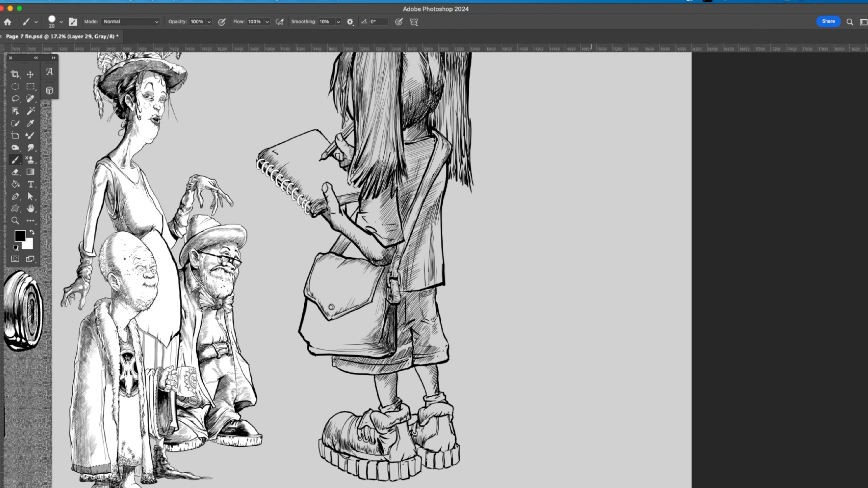
Step: Handwrite a two-line note beginning "The Four" in the empty space beside the girl on a new layer
key("super+alt+shift+n")
mouse_move(528, 232)
left_mouse_down()
mouse_move(530, 255)
mouse_move(540, 232)
mouse_move(542, 256)
mouse_move(562, 262)
left_mouse_up()
mouse_move(562, 231)
left_mouse_down()
mouse_move(582, 226)
mouse_move(574, 258)
mouse_move(597, 246)
mouse_move(611, 259)
left_mouse_up()
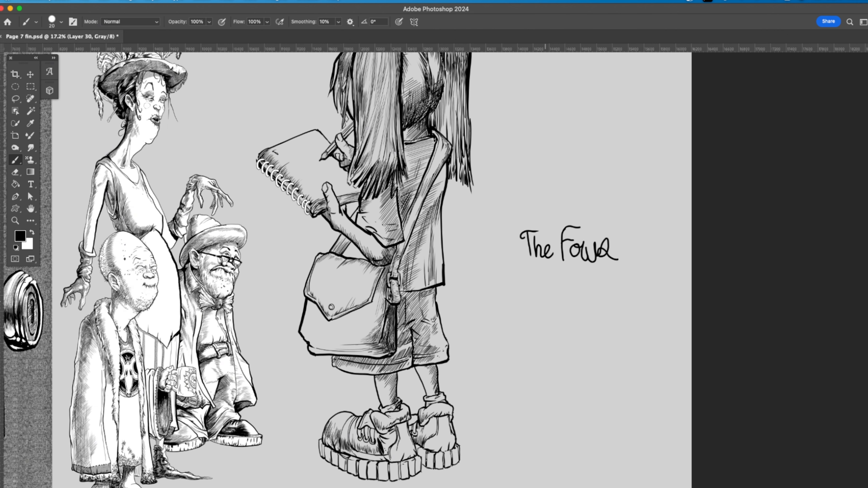
mouse_move(526, 286)
left_mouse_down()
mouse_move(522, 329)
mouse_move(542, 277)
mouse_move(562, 300)
mouse_move(582, 294)
mouse_move(615, 305)
mouse_move(629, 290)
mouse_move(649, 311)
left_mouse_up()
left_click(567, 292)
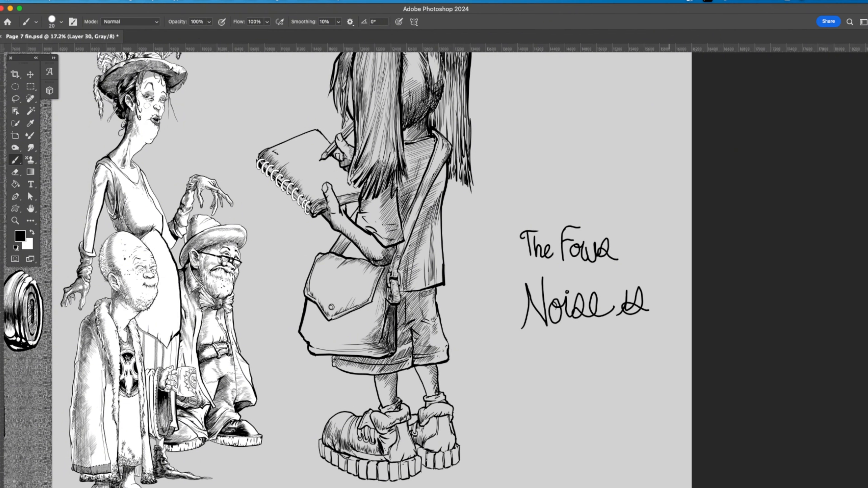
Step: Fit the handwritten note onto the open notebook page in perspective and merge it into the girl's layer
key("v")
left_click_drag(595, 304, 323, 183)
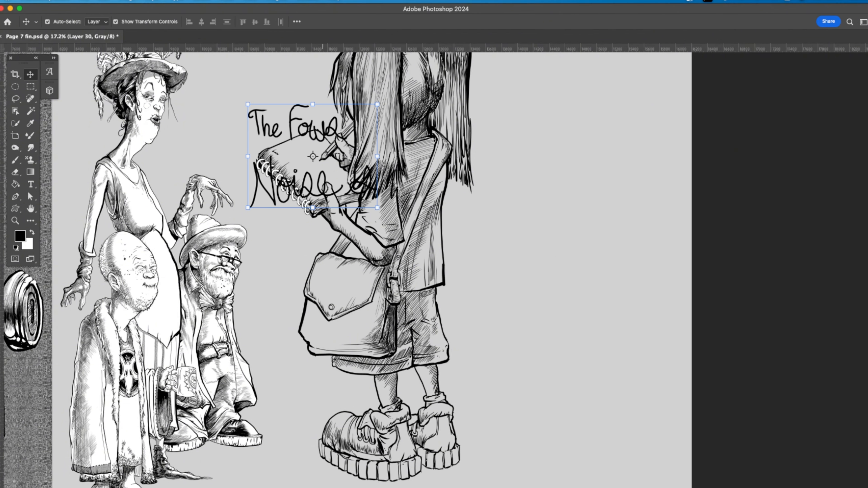
left_click_drag(248, 104, 208, 141)
left_click_drag(377, 105, 327, 134)
key("Return")
left_click_drag(550, 310, 537, 310)
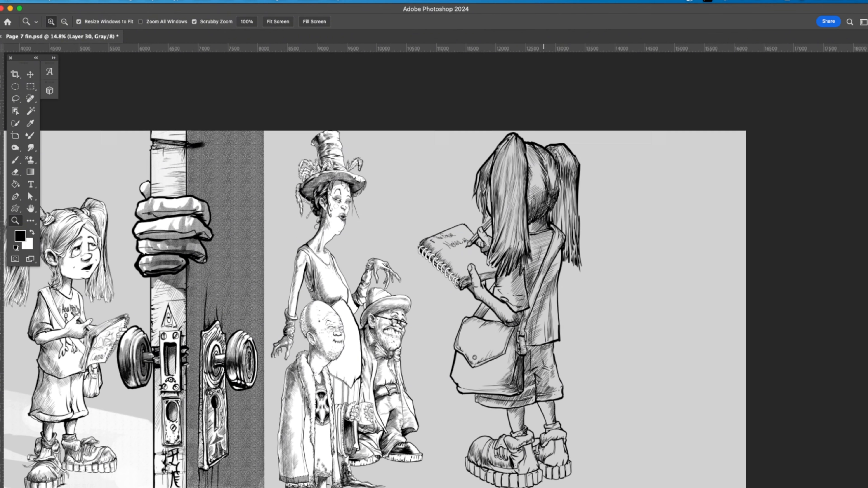
key("super+e")
Step: Select the empty area around the girl with the Magic Wand, adding the enclosed gaps near her arm and bag
key("w")
left_click(441, 318)
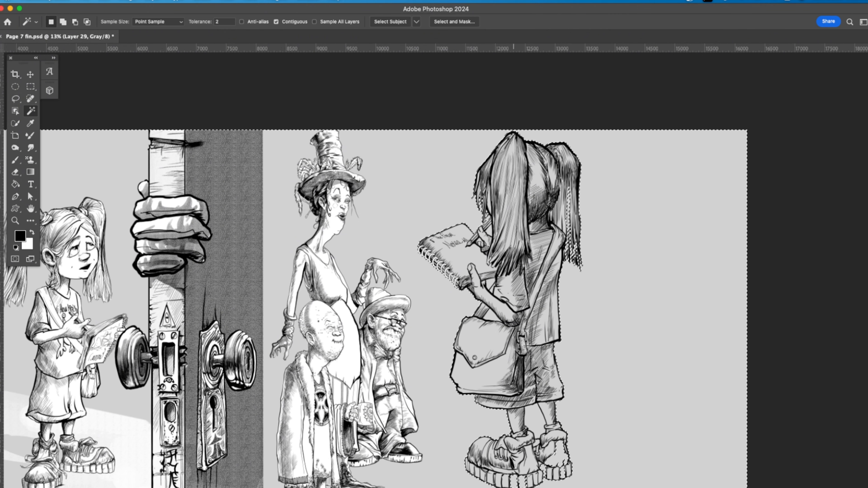
left_click(490, 284, "shift")
left_click(499, 317, "shift")
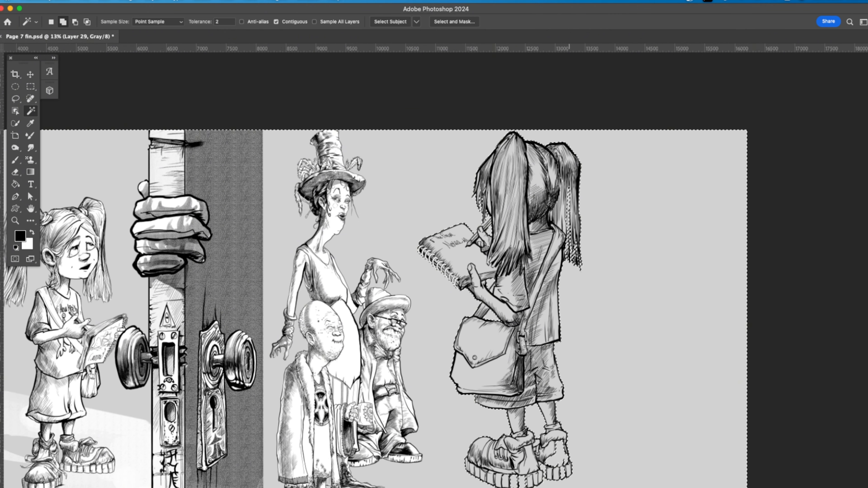
Step: Mask the unprotected patches of the boots and soles in Quick Mask with a larger brush
key("q")
key("b")
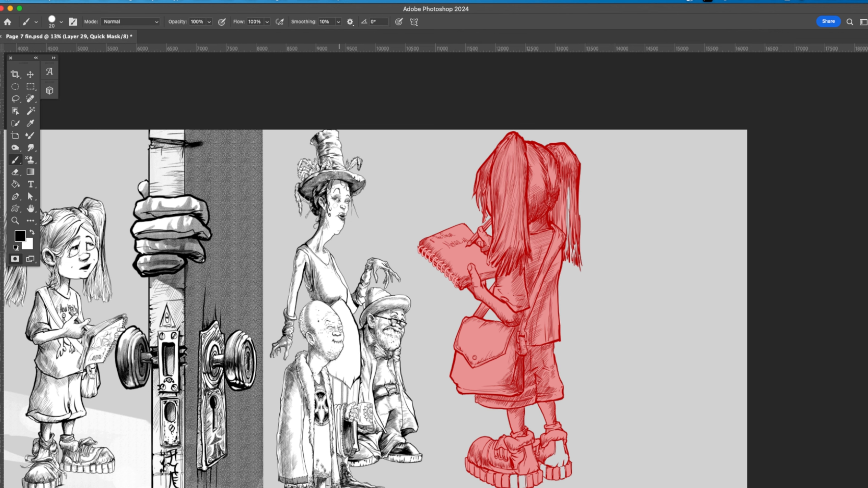
key("bracketright")
key("bracketright")
key("bracketright")
key("bracketright")
key("bracketright")
key("bracketright")
key("bracketright")
key("bracketright")
mouse_move(552, 451)
left_mouse_down()
mouse_move(560, 448)
mouse_move(564, 470)
mouse_move(545, 472)
left_mouse_up()
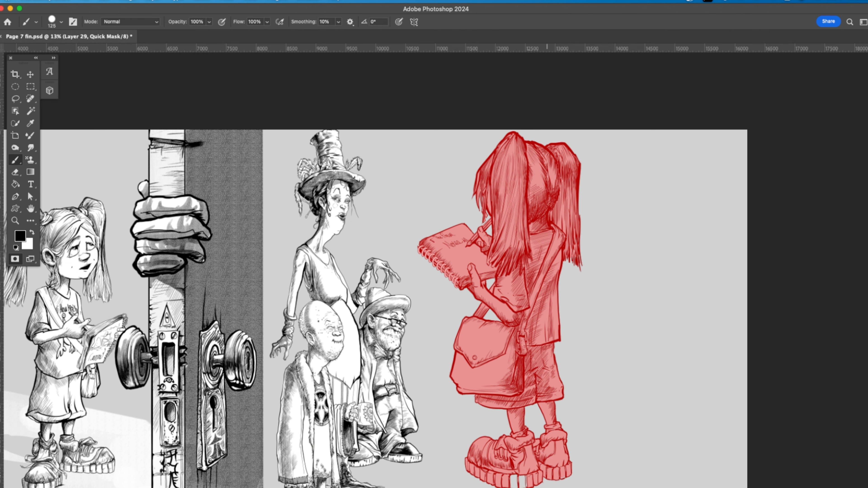
scroll(393, 267, "down", 3)
scroll(394, 266, "left", 1)
left_click_drag(557, 370, 558, 375)
Step: Add a new layer, invert the selection to the girl's silhouette and contract it by 6 pixels
key("q")
key("shift+super+n")
key("g")
key("shift+super+i")
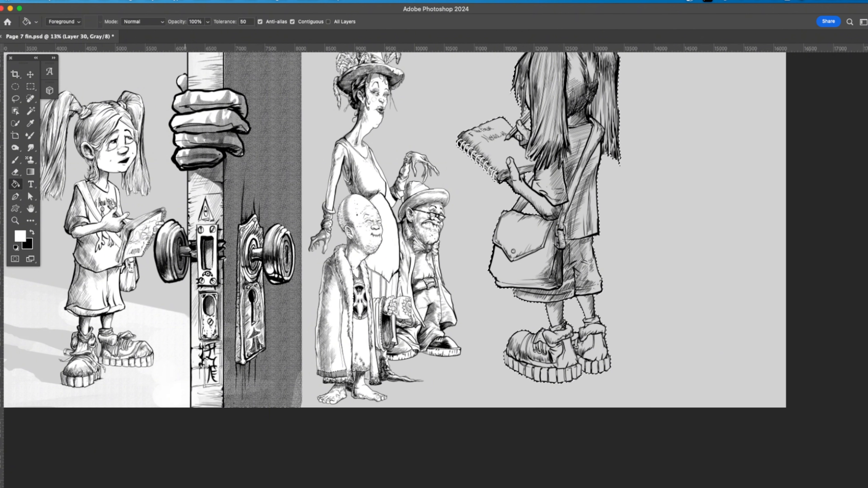
left_click(201, 2)
mouse_move(206, 135)
left_click(328, 161)
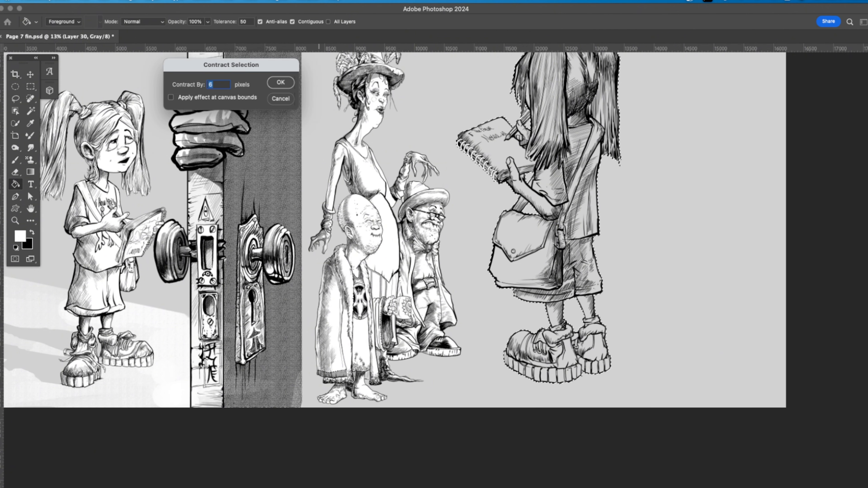
left_click(281, 83)
Step: Fill the girl's silhouette with white behind the line art and merge the fill with her layer
left_click(561, 205)
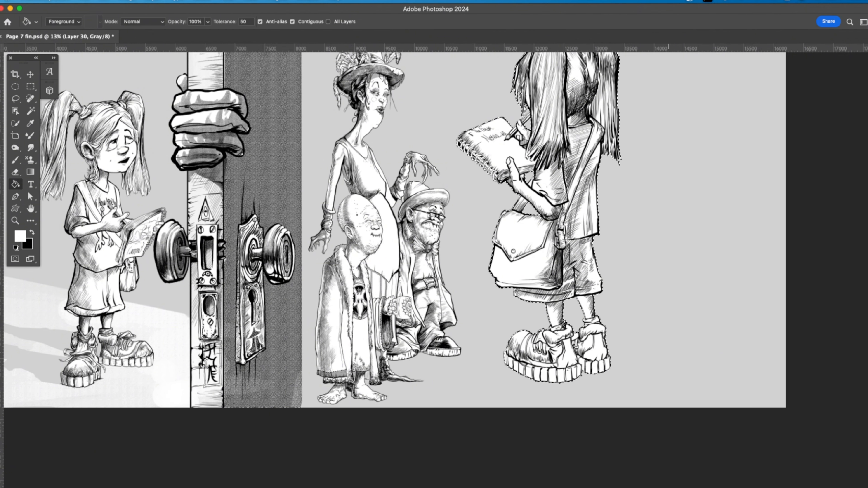
key("super+d")
mouse_move(619, 205)
left_mouse_down()
mouse_move(560, 260)
mouse_move(534, 264)
left_mouse_up()
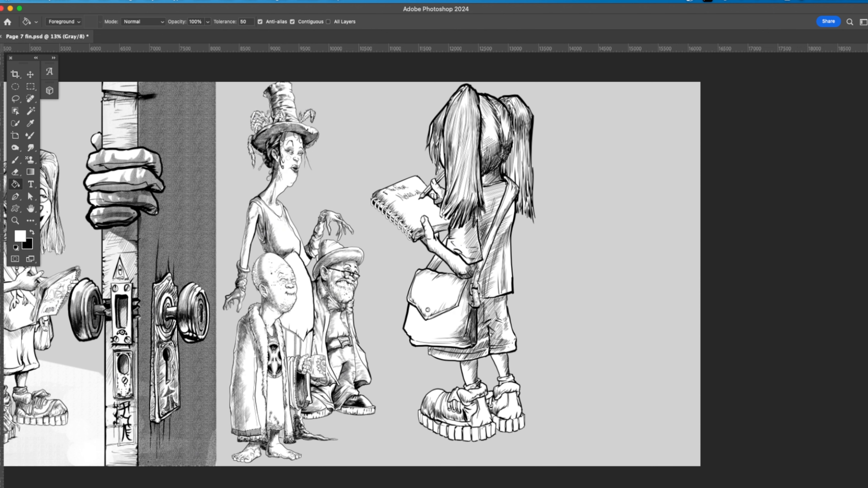
key("super+e")
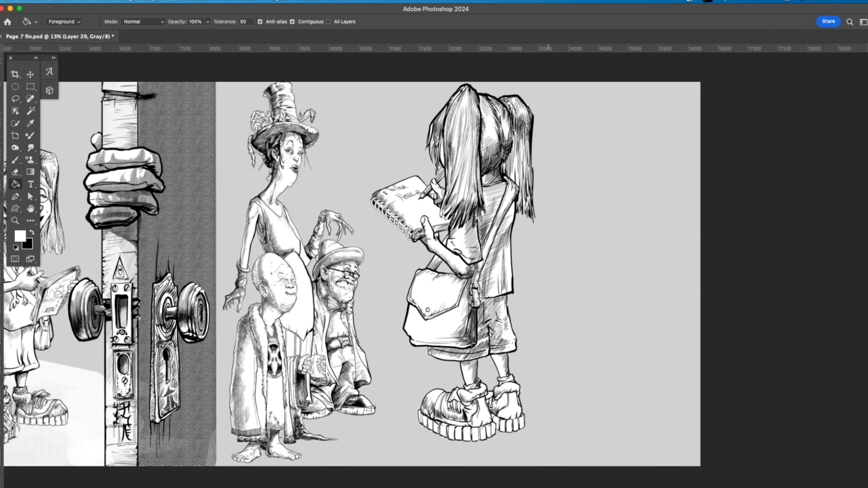
Step: Open listeningheartEMMA copy.psd and examine the stickers on the character's bag up close
left_click(85, 2)
mouse_move(101, 43)
left_click(231, 69)
scroll(230, 69, "left", 5)
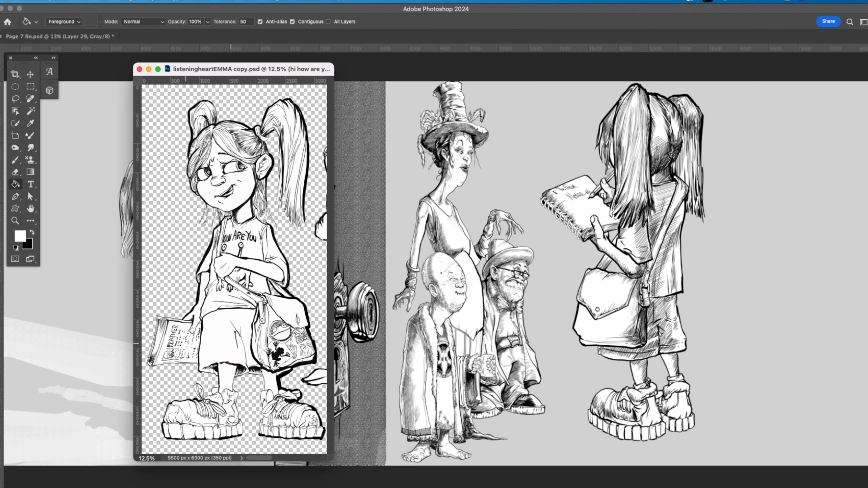
key("super+space")
left_click_drag(186, 344, 205, 343)
mouse_move(291, 335)
left_mouse_down()
mouse_move(212, 297)
mouse_move(255, 295)
mouse_move(239, 276)
left_mouse_up()
key("super+space")
Step: Move the listeningheartEMMA copy.psd window out of the way and bring Page 7 fin.psd back to the front
left_click(305, 2)
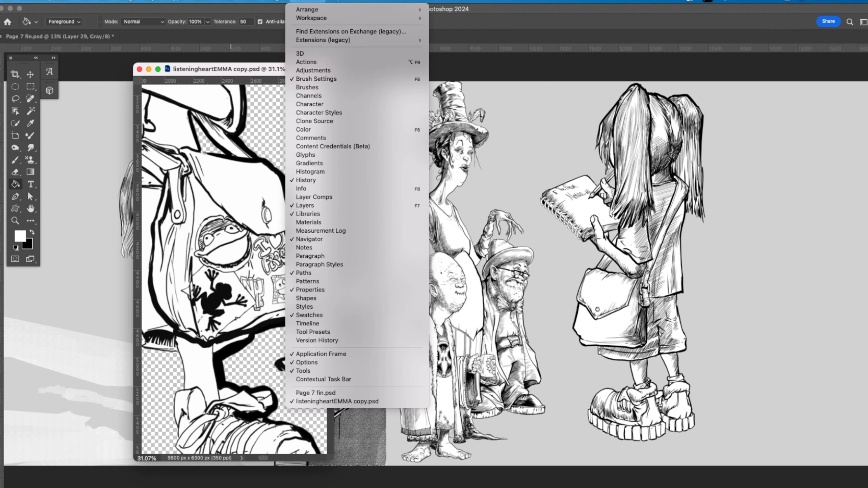
mouse_move(311, 18)
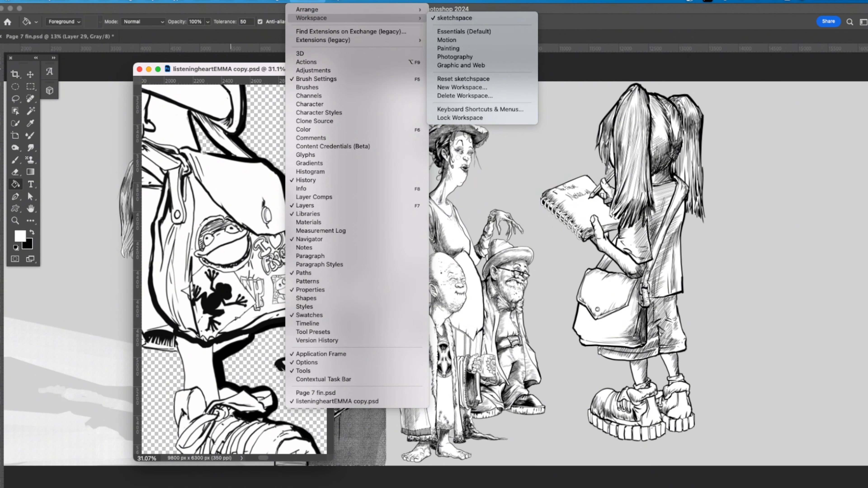
left_click(458, 123)
left_click_drag(150, 50, 257, 9)
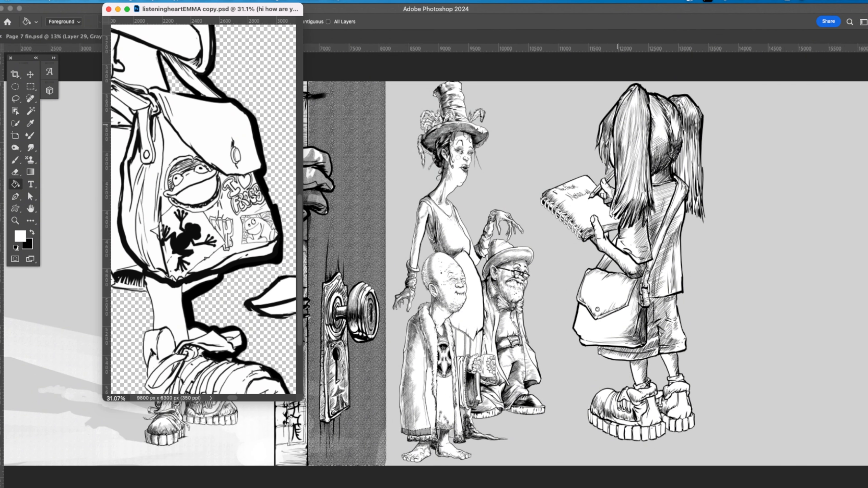
left_click(393, 123)
left_click_drag(329, 9, 355, 102)
left_click_drag(298, 9, 212, 485)
left_click_drag(402, 101, 379, 9)
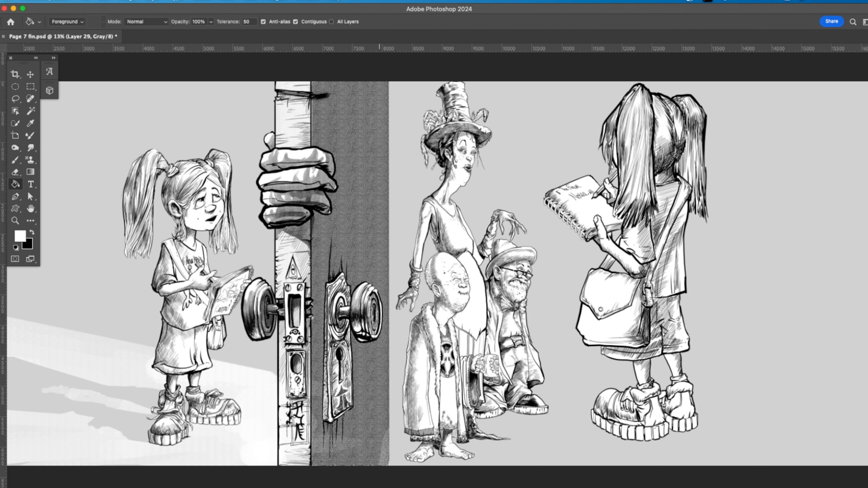
key("super+Tab")
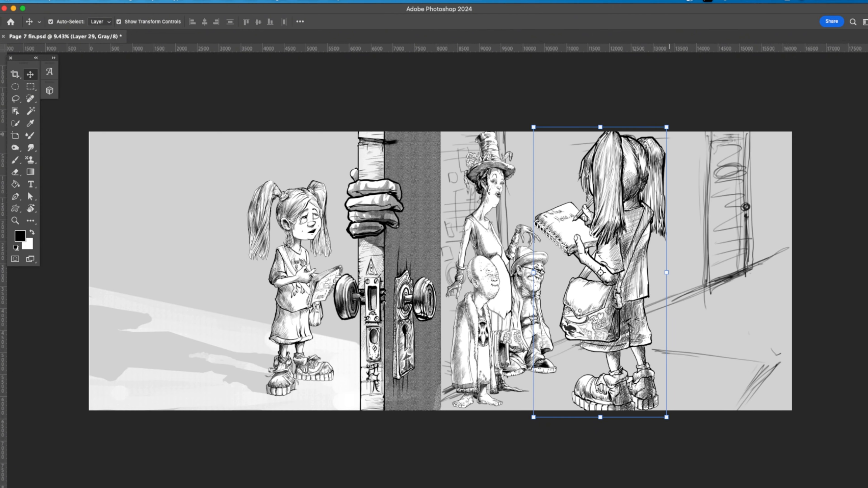
Step: Scale the back-view girl to 63.52% and place her beside the bearded man, with her boots near the page's lower edge
left_click_drag(667, 127, 608, 253)
left_click_drag(604, 330, 565, 317)
left_click_drag(614, 242, 611, 246)
left_click_drag(575, 282, 577, 281)
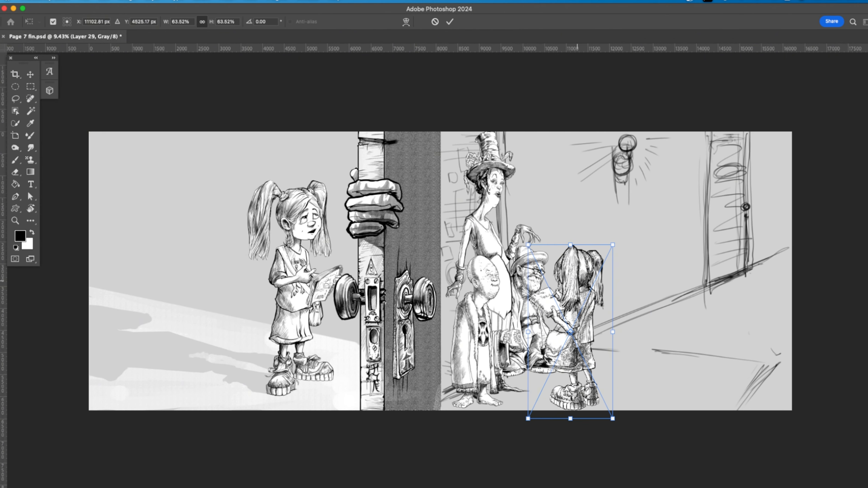
key("Return")
Step: Shift the back-view girl slightly away from the bearded man and scale her down a little
left_click(698, 257)
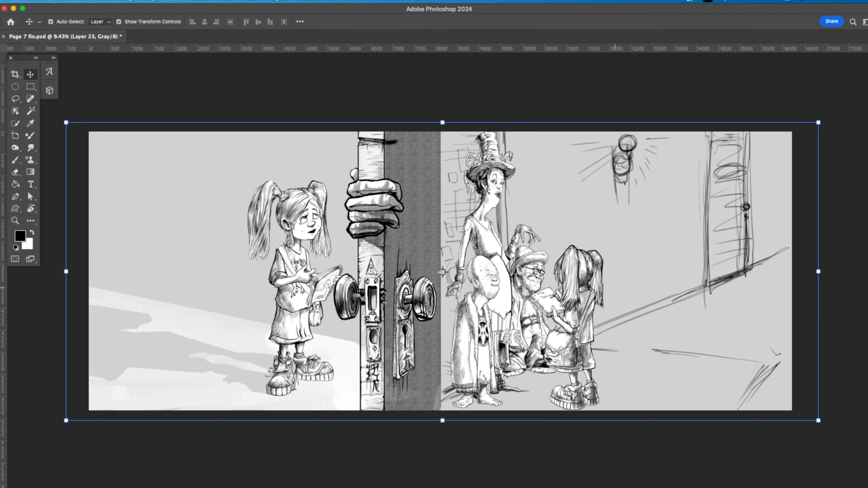
left_click_drag(614, 288, 750, 186)
left_click(647, 191)
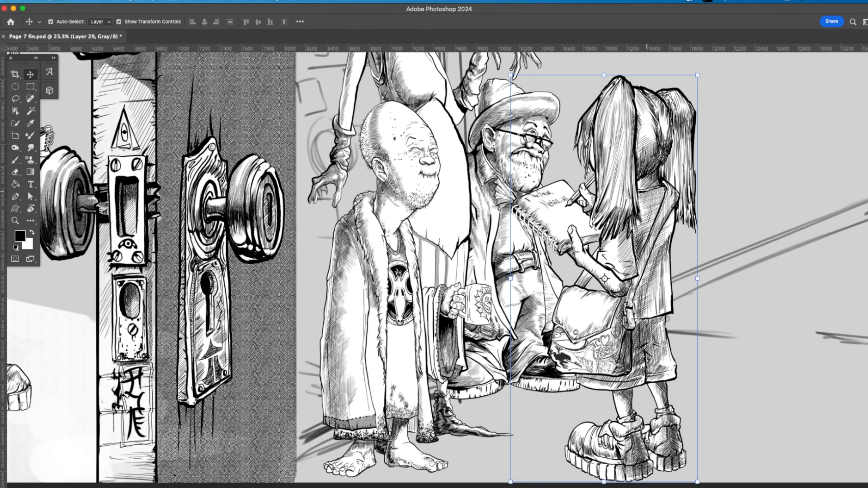
left_click_drag(647, 192, 665, 188)
left_click_drag(715, 72, 707, 87)
key("Return")
left_click_drag(784, 222, 762, 224)
left_click_drag(769, 110, 647, 205)
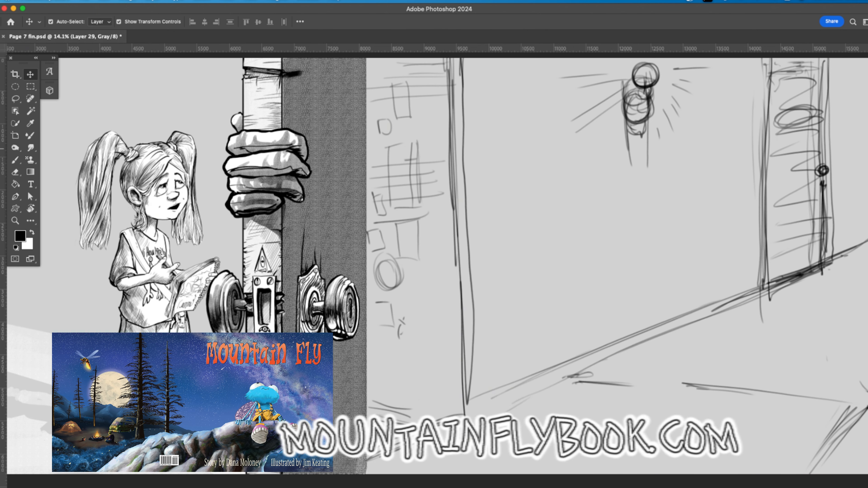
Step: Fade the rough background sketch layer by lowering its opacity and choose the Brush tool for inking over it
left_click(866, 273)
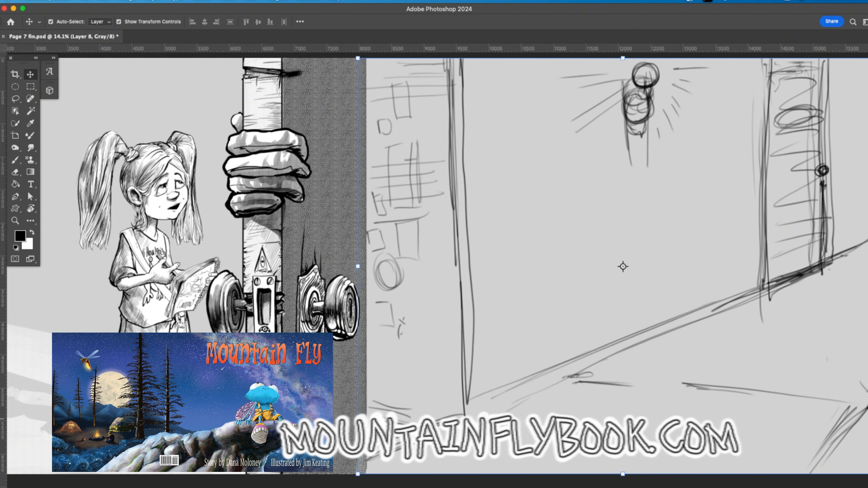
key("5")
key("3")
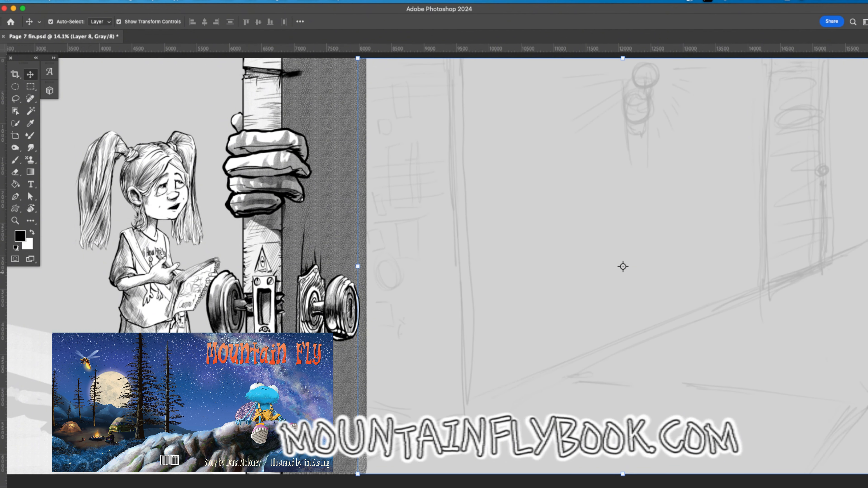
scroll(430, 343, "up", 2)
scroll(429, 343, "down", 3)
scroll(430, 343, "right", 8)
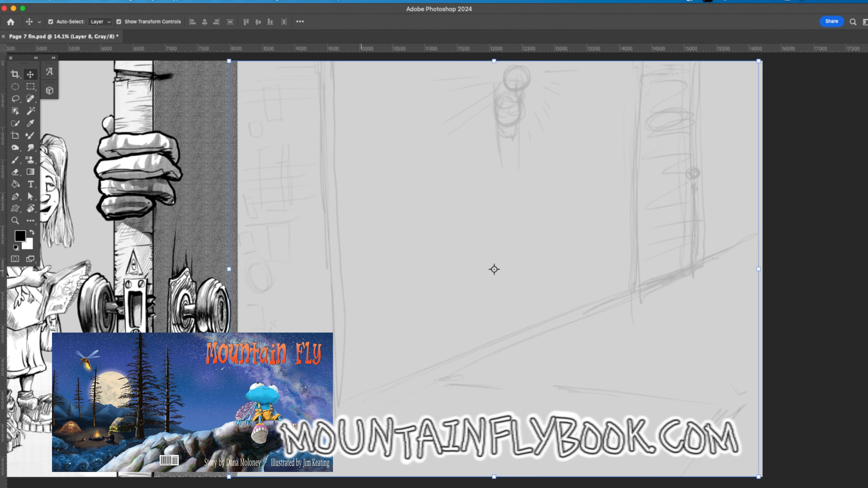
key("b")
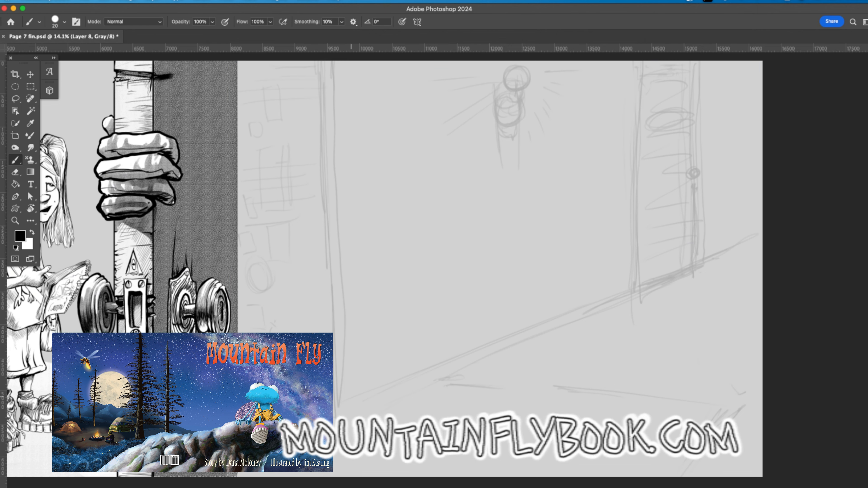
Step: On a new layer, ink the wall corner's vertical trim edges, its angled base and the small latch plate
key("alt+shift+super+n")
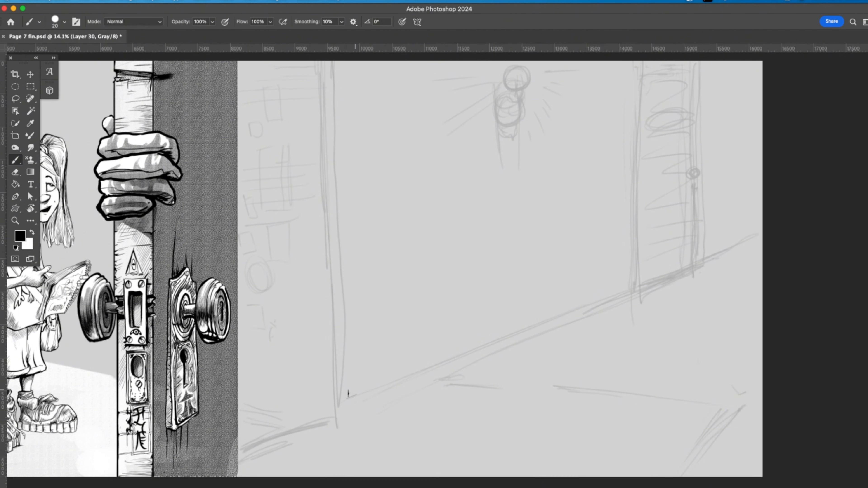
mouse_move(348, 397)
left_mouse_down()
mouse_move(351, 128)
mouse_move(352, 418)
left_mouse_up()
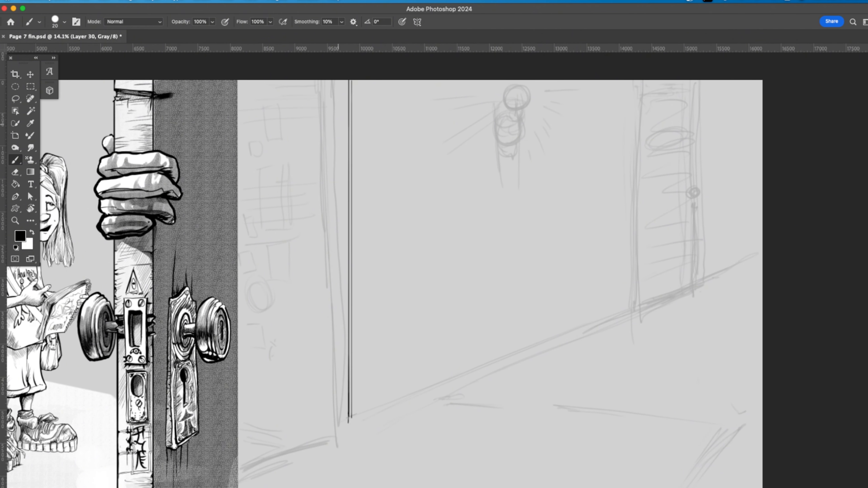
left_click_drag(334, 80, 334, 445)
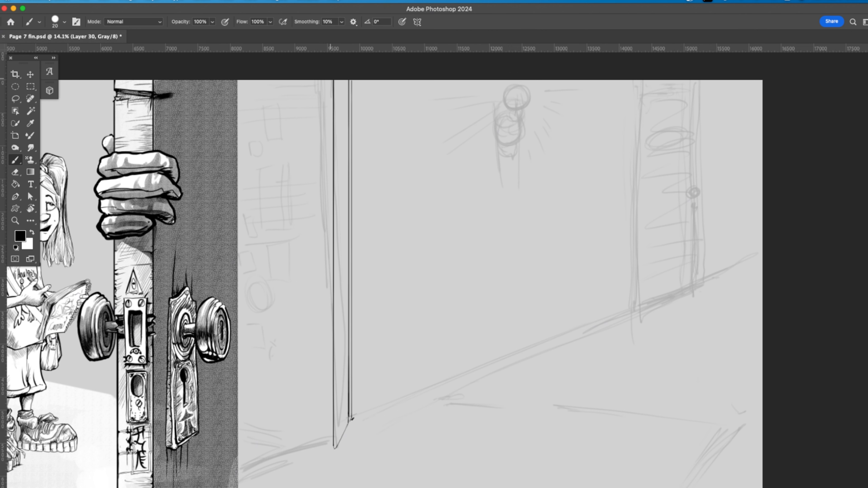
left_click_drag(328, 80, 328, 441)
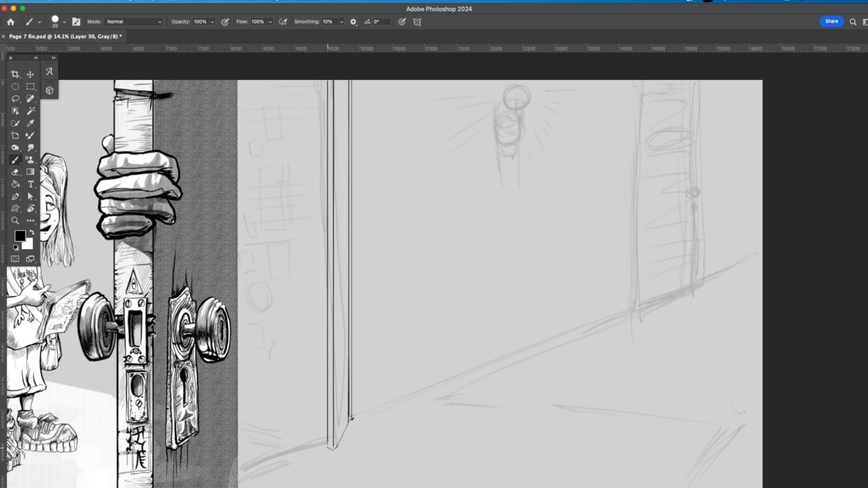
mouse_move(335, 448)
left_mouse_down()
mouse_move(372, 431)
mouse_move(380, 409)
left_mouse_up()
left_click_drag(323, 444, 323, 80)
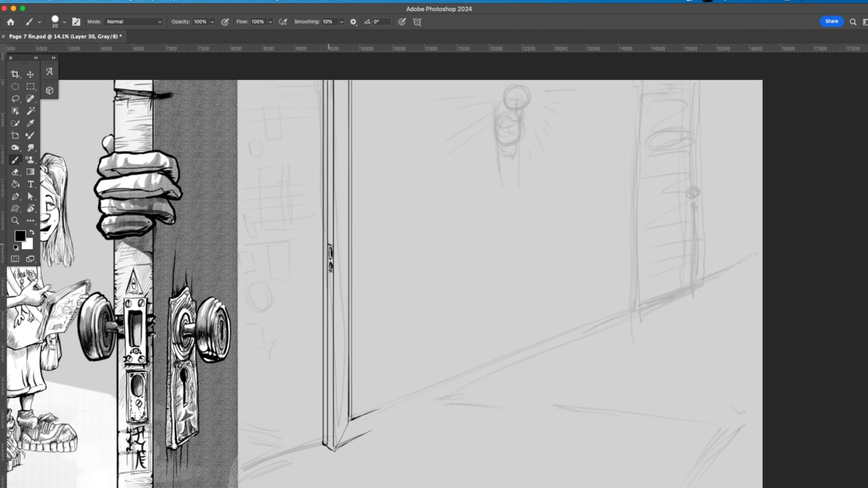
left_click_drag(330, 287, 328, 274)
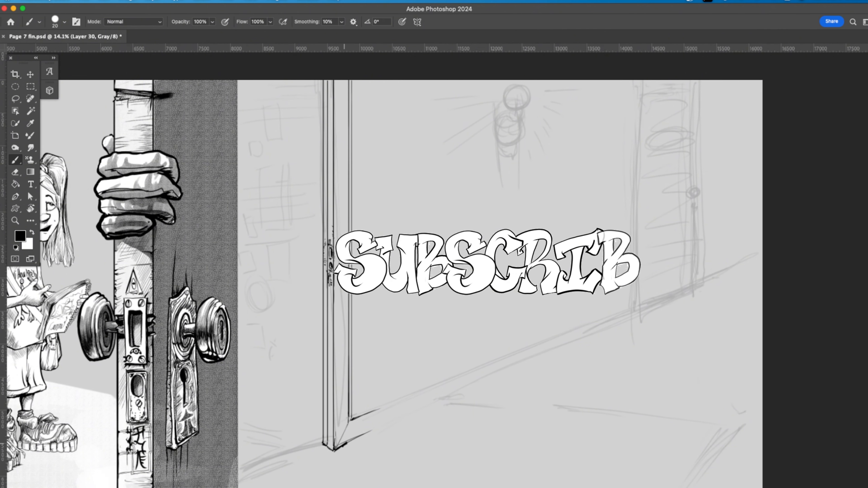
Step: Ink the heavy floor line from the corner to the page edge, plus thin baseboard lines above it using brush size 4
left_click(761, 256, "shift")
key("bracketleft")
key("bracketleft")
key("bracketleft")
key("bracketleft")
key("bracketleft")
key("bracketleft")
key("bracketleft")
key("bracketleft")
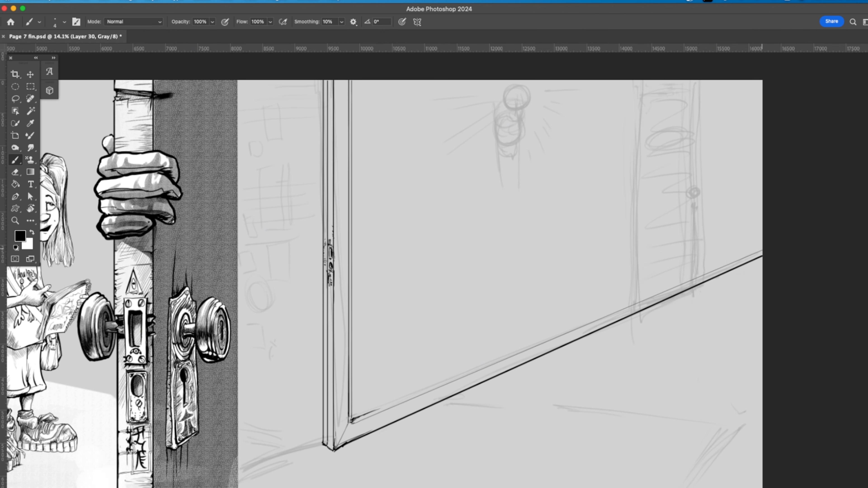
left_click(762, 249, "shift")
Step: Hatch wood-grain shading up the lower end of the corner trim and define its mitred base
left_click_drag(350, 425, 327, 448)
left_click_drag(325, 422, 324, 443)
left_click_drag(328, 426, 330, 450)
mouse_move(332, 412)
left_mouse_down()
mouse_move(331, 440)
mouse_move(328, 429)
left_mouse_up()
left_click_drag(328, 394, 323, 425)
left_click_drag(333, 395, 331, 422)
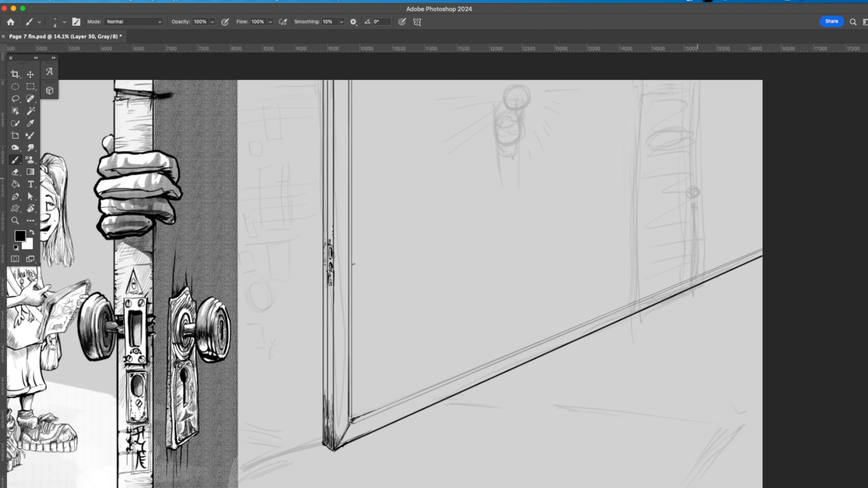
Step: Ink a thin double rail line across the right wall and erase the part that crosses the sketched door
left_click(765, 173, "shift")
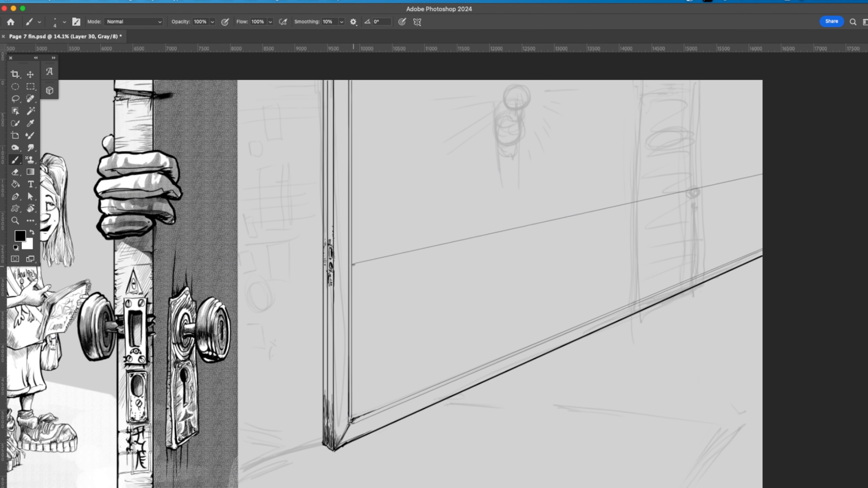
left_click(353, 266)
left_click(766, 176, "shift")
key("super+z")
left_click(757, 178, "shift")
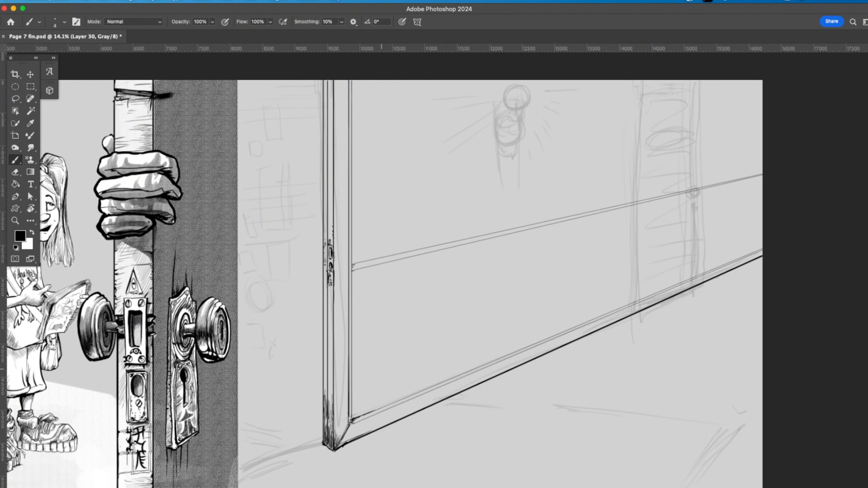
key("e")
left_click_drag(638, 203, 681, 194)
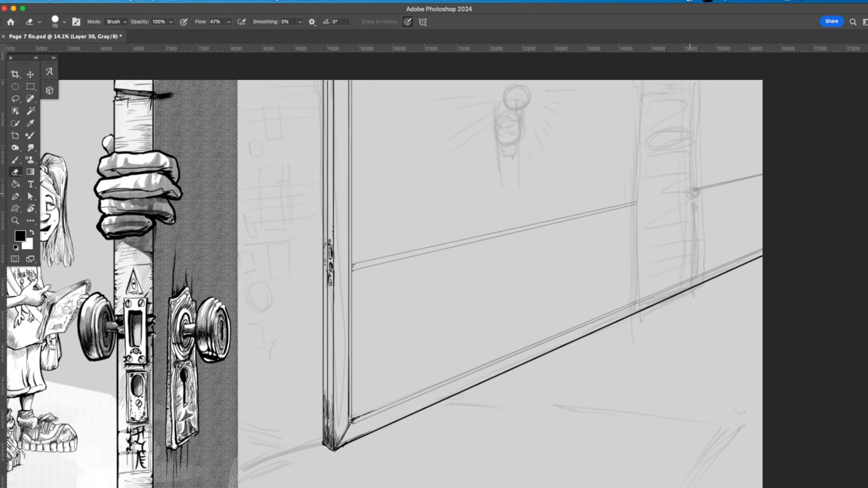
left_click_drag(563, 348, 613, 352)
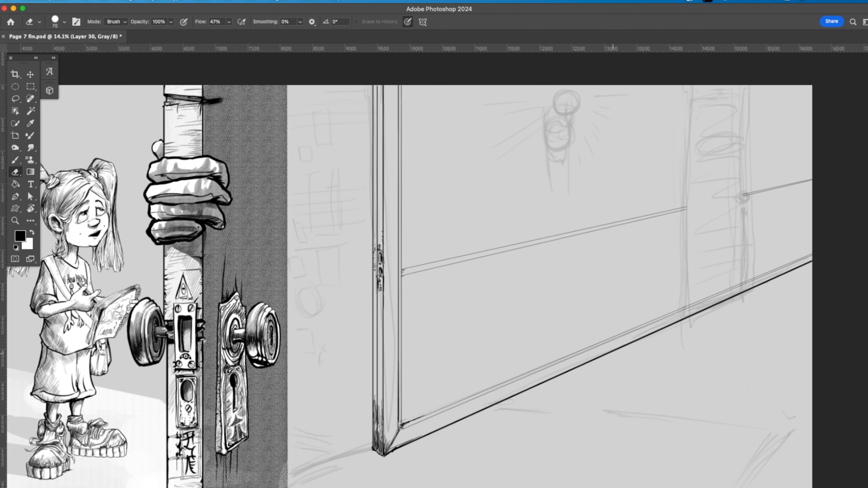
Step: With a size 8 brush, ink the left wall's floor line and outline a narrow picture frame on that wall
key("b")
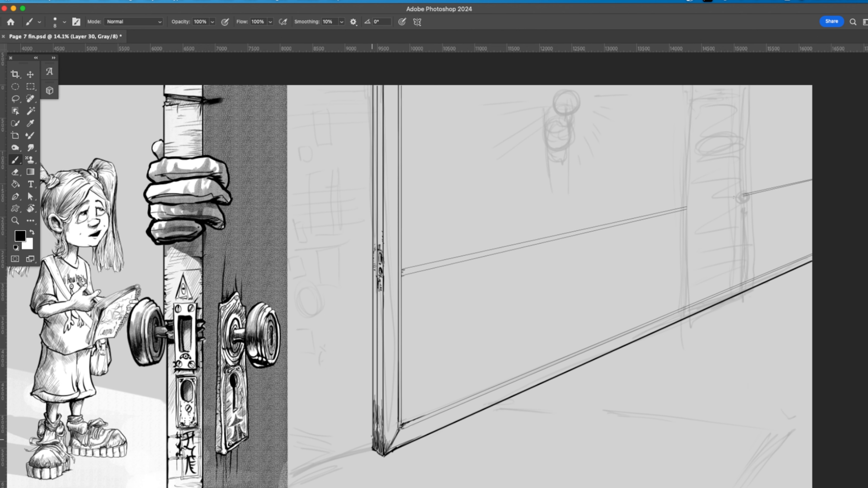
left_click(372, 439, "shift")
mouse_move(310, 176)
left_mouse_down()
mouse_move(337, 172)
mouse_move(337, 237)
left_mouse_up()
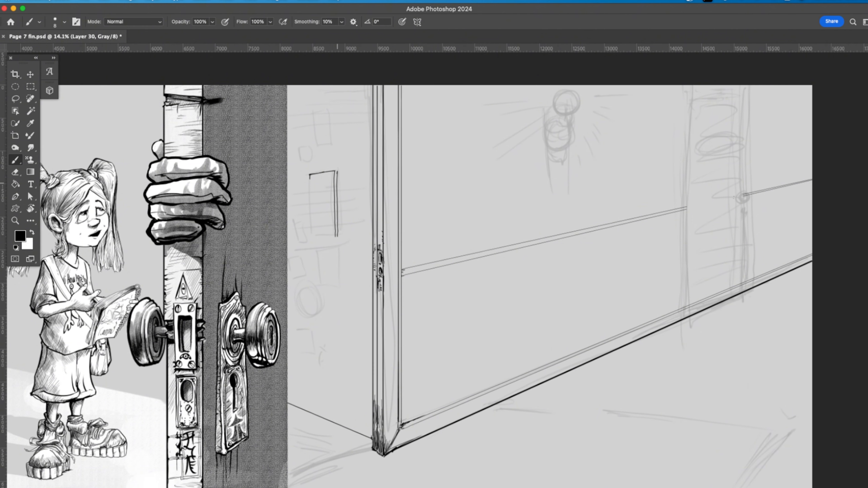
left_click_drag(309, 175, 310, 235)
left_click_drag(312, 179, 315, 235)
mouse_move(313, 180)
left_mouse_down()
mouse_move(334, 177)
mouse_move(332, 236)
left_mouse_up()
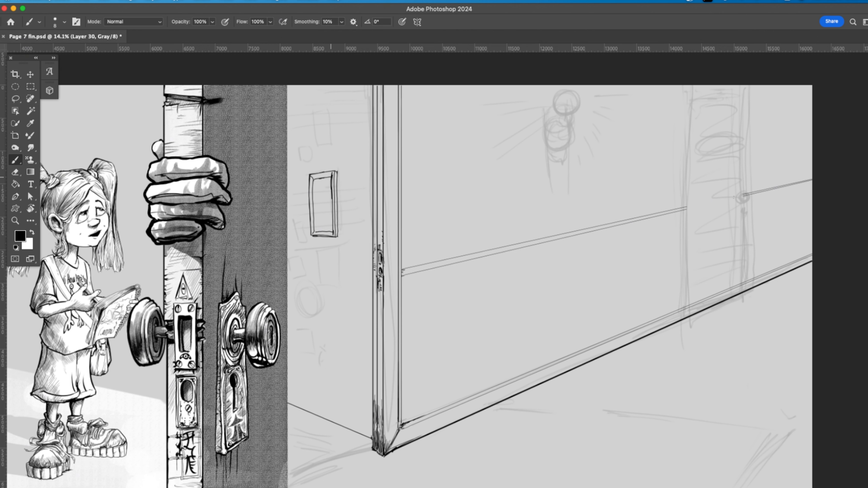
mouse_move(314, 180)
left_mouse_down()
mouse_move(331, 177)
mouse_move(315, 234)
left_mouse_up()
left_click_drag(314, 178, 332, 175)
Step: Reinforce the picture frame's inner edges and mitred upper corners with heavier lines
left_click_drag(356, 248, 437, 248)
left_click_drag(328, 154, 431, 330)
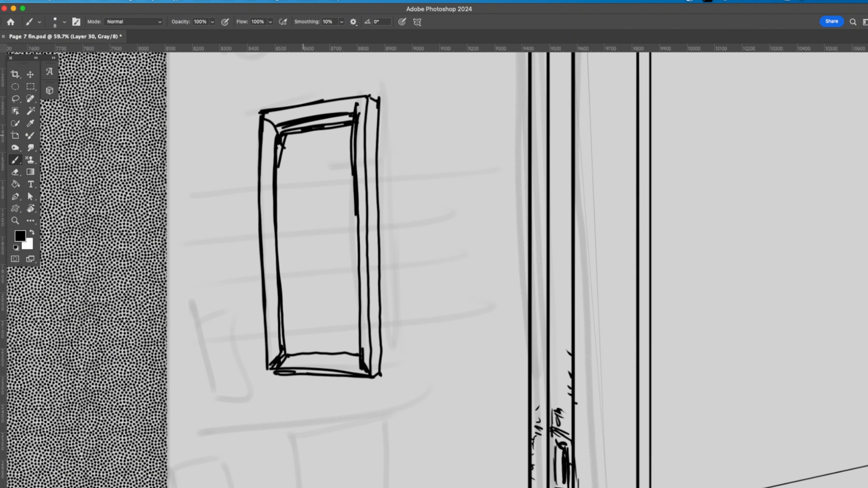
mouse_move(266, 116)
left_mouse_down()
mouse_move(285, 140)
mouse_move(280, 154)
mouse_move(354, 116)
left_mouse_up()
left_click_drag(354, 115, 367, 96)
left_click_drag(277, 166, 284, 349)
mouse_move(367, 99)
left_mouse_down()
mouse_move(374, 147)
mouse_move(357, 177)
mouse_move(358, 262)
left_mouse_up()
key("e")
key("b")
Step: Hatch the picture frame's upper border and fill a solid black shadow inside its upper left corner
left_click_drag(357, 126, 359, 369)
left_click_drag(334, 119, 349, 116)
left_click_drag(271, 119, 299, 110)
mouse_move(358, 103)
left_mouse_down()
mouse_move(341, 109)
mouse_move(361, 118)
left_mouse_up()
left_click_drag(306, 132, 322, 140)
left_click_drag(330, 130, 290, 151)
left_click_drag(292, 148, 279, 178)
left_click_drag(272, 126, 274, 362)
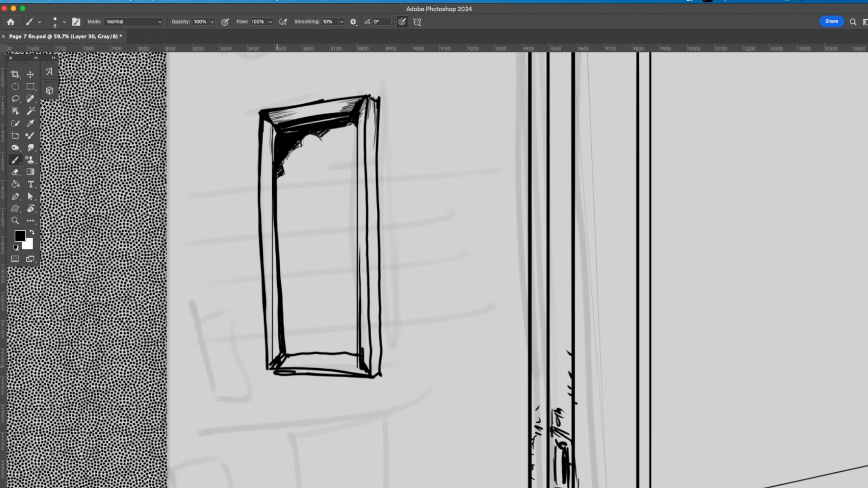
Step: Shade the picture frame's lower corners and bottom ledge with hatching, and clean up the bottom outline
left_click_drag(276, 291, 278, 358)
mouse_move(279, 337)
left_mouse_down()
mouse_move(280, 359)
mouse_move(300, 358)
left_mouse_up()
left_click_drag(354, 373, 360, 361)
mouse_move(337, 369)
left_mouse_down()
mouse_move(357, 355)
mouse_move(337, 355)
left_mouse_up()
mouse_move(302, 363)
left_mouse_down()
mouse_move(319, 355)
mouse_move(306, 355)
left_mouse_up()
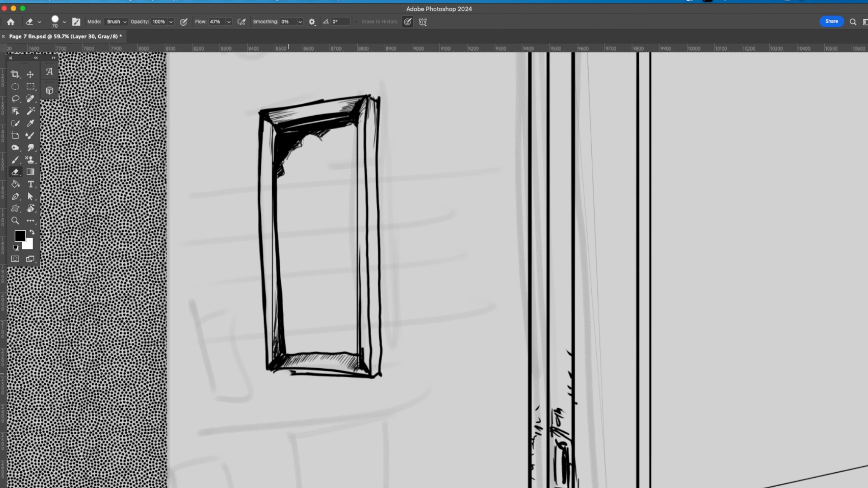
left_click_drag(369, 369, 364, 354)
mouse_move(358, 364)
left_mouse_down()
mouse_move(357, 356)
mouse_move(358, 364)
left_mouse_up()
Step: Add hatching along the picture frame's inner left and right borders
left_click_drag(369, 378, 363, 342)
left_click_drag(366, 346, 361, 333)
left_click_drag(276, 331, 267, 306)
left_click_drag(366, 161, 358, 120)
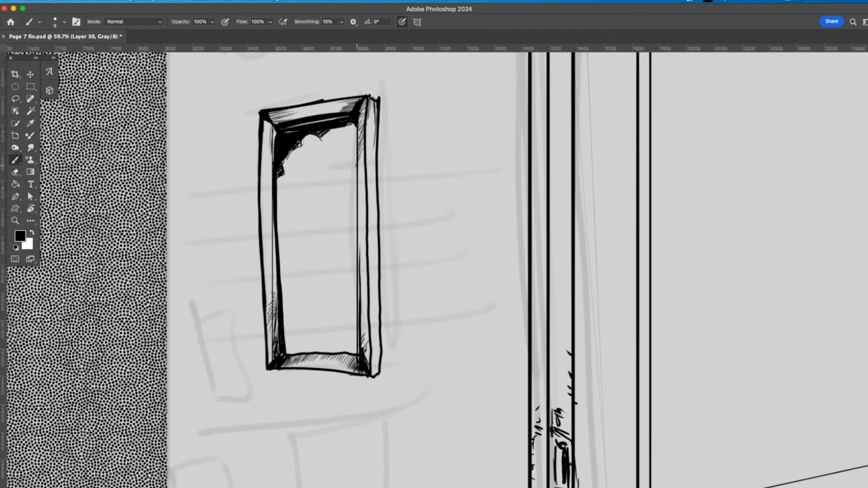
left_click_drag(365, 224, 358, 158)
Step: Shade both ends of the picture frame's outer right side and close its upper corner
mouse_move(368, 361)
left_mouse_down()
mouse_move(361, 306)
mouse_move(374, 333)
left_mouse_up()
left_click_drag(375, 374, 378, 354)
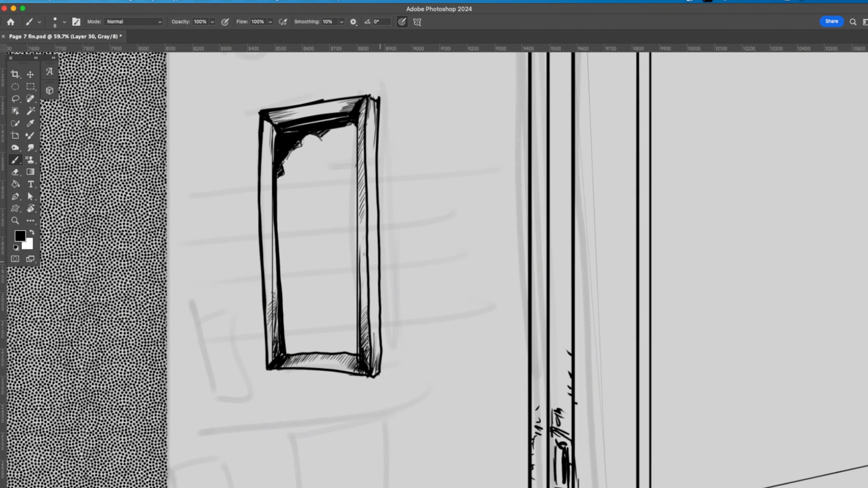
left_click_drag(370, 102, 374, 134)
left_click_drag(375, 104, 377, 126)
left_click_drag(369, 96, 380, 98)
key("e")
key("b")
Step: Draw a standing figure in a long gown and tall brimmed hat inside the picture frame
mouse_move(313, 190)
left_mouse_down()
mouse_move(313, 243)
mouse_move(312, 212)
left_mouse_up()
left_click_drag(312, 230, 314, 262)
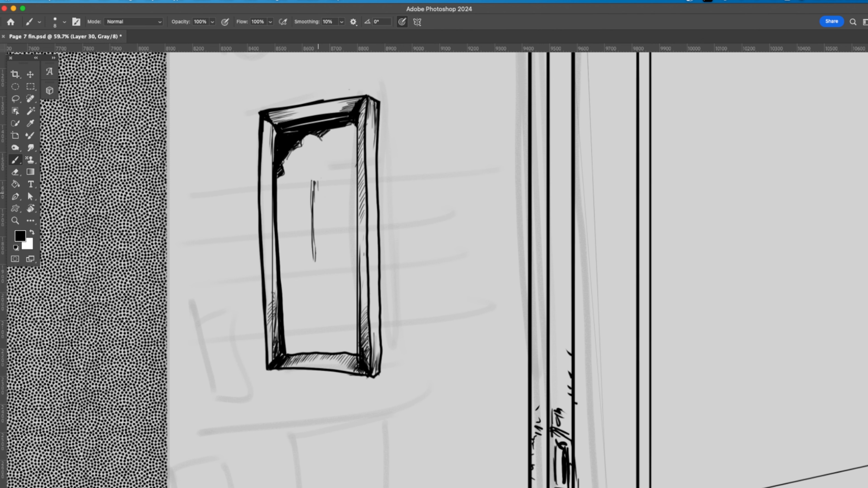
left_click_drag(319, 162, 327, 193)
left_click_drag(317, 191, 328, 194)
mouse_move(311, 164)
left_mouse_down()
mouse_move(335, 154)
mouse_move(326, 139)
mouse_move(333, 192)
mouse_move(348, 214)
left_mouse_up()
left_click_drag(346, 215, 339, 235)
left_click_drag(344, 216, 344, 271)
left_click_drag(320, 205, 302, 310)
left_click_drag(301, 310, 342, 299)
left_click_drag(318, 203, 313, 251)
left_click_drag(310, 186, 312, 214)
left_click_drag(312, 163, 318, 167)
left_click_drag(330, 160, 340, 167)
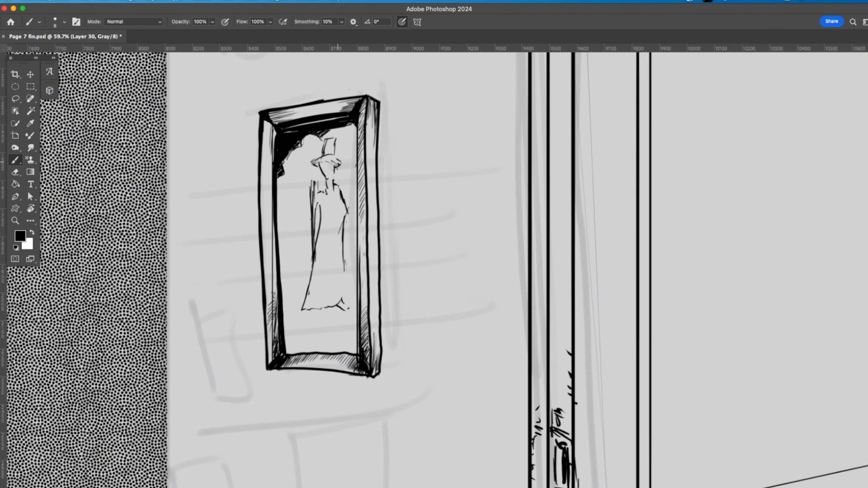
left_click_drag(335, 135, 334, 153)
Step: Hatch loose background strokes around the framed figure and ink a ground line at its feet
left_click_drag(320, 210, 318, 218)
left_click_drag(300, 221, 306, 228)
left_click_drag(297, 191, 308, 197)
left_click_drag(344, 163, 353, 177)
left_click_drag(340, 138, 349, 158)
left_click_drag(294, 163, 303, 180)
mouse_move(281, 199)
left_mouse_down()
mouse_move(306, 226)
mouse_move(311, 219)
left_mouse_up()
left_click_drag(287, 222, 302, 241)
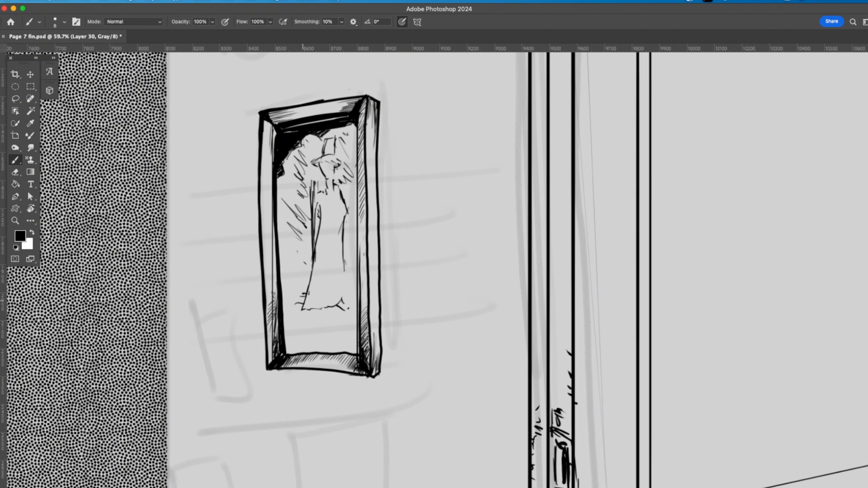
left_click_drag(300, 321, 355, 307)
left_click_drag(344, 258, 354, 308)
Step: Switch to the size 50 Dissolve-mode brush and stipple the background and ground around the framed figure
right_click(338, 291)
left_click_drag(598, 322, 599, 316)
left_click(565, 319)
key("Return")
mouse_move(284, 314)
left_mouse_down()
mouse_move(301, 267)
mouse_move(294, 222)
mouse_move(307, 185)
left_mouse_up()
left_click_drag(348, 287, 349, 209)
left_click_drag(351, 304, 348, 137)
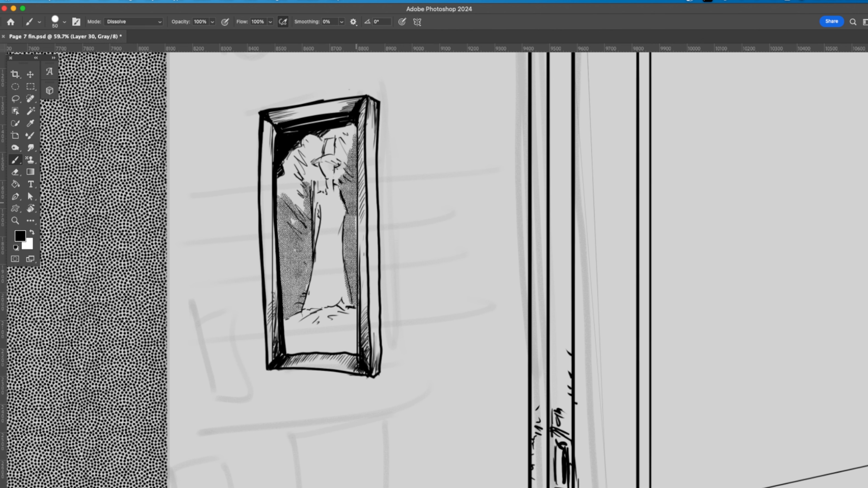
mouse_move(287, 215)
left_mouse_down()
mouse_move(308, 174)
mouse_move(340, 171)
mouse_move(351, 136)
left_mouse_up()
mouse_move(343, 306)
left_mouse_down()
mouse_move(294, 342)
mouse_move(341, 309)
left_mouse_up()
left_click_drag(325, 345, 342, 318)
left_click(350, 332)
left_click_drag(333, 143, 332, 178)
left_click_drag(336, 197, 346, 306)
key("super+z")
key("super+z")
key("super+z")
key("super+z")
key("super+z")
Step: Stipple shadow lines under the wall rail and along the corner trim's inner edge, and save the document
scroll(456, 321, "down", 10)
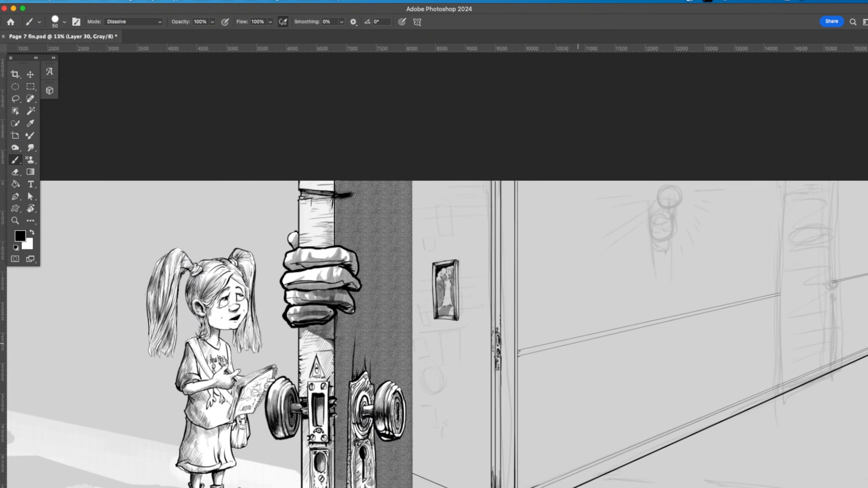
left_click_drag(461, 261, 469, 258)
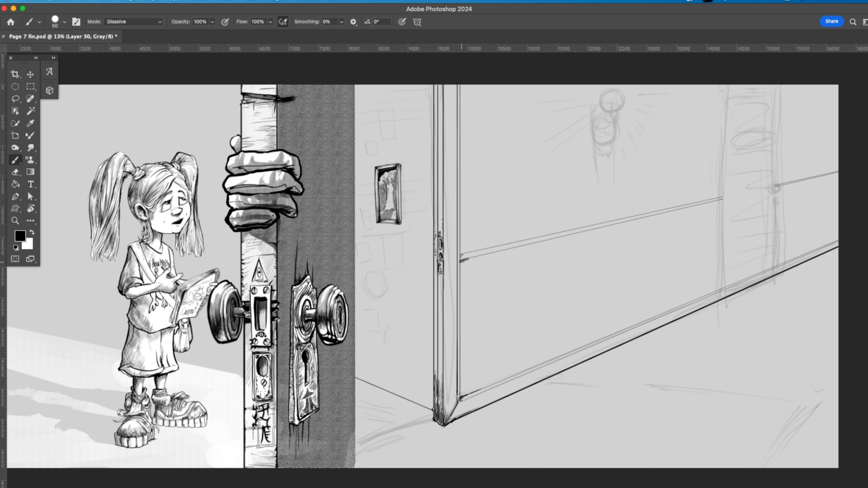
mouse_move(724, 199)
left_mouse_down()
mouse_move(464, 260)
mouse_move(462, 399)
left_mouse_up()
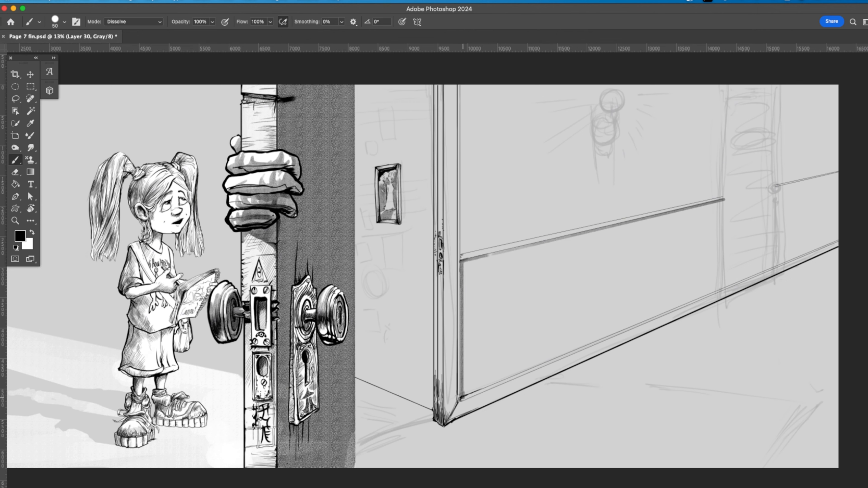
left_click_drag(462, 85, 461, 256)
left_click_drag(462, 399, 469, 396)
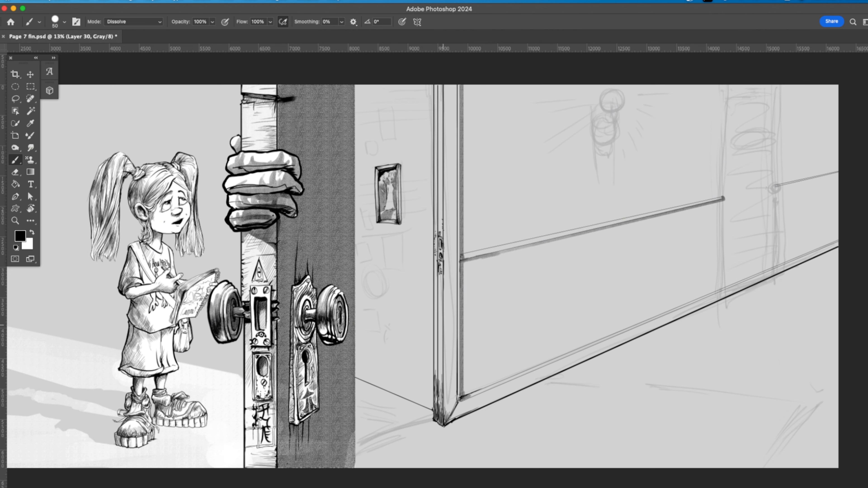
key("super+s")
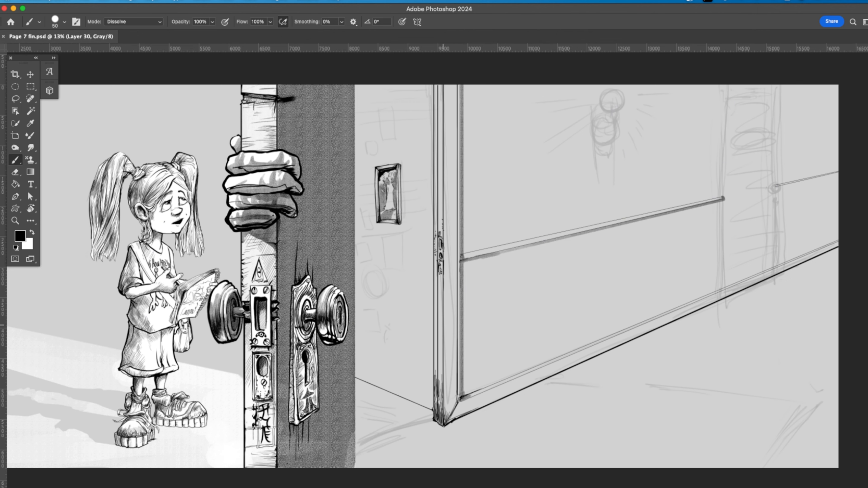